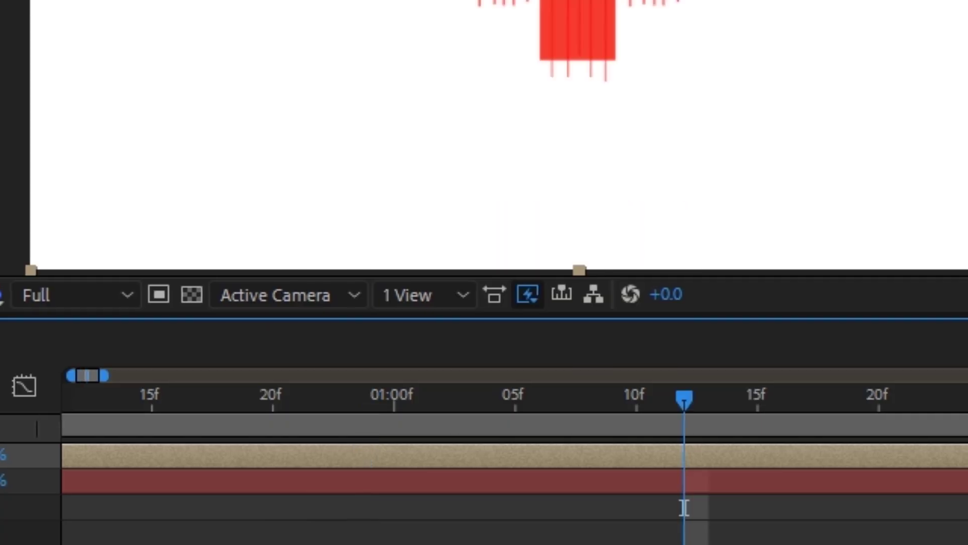
Scrub through the finished dripping letter animation to preview the effect.
left_click_drag(683, 508, 899, 508)
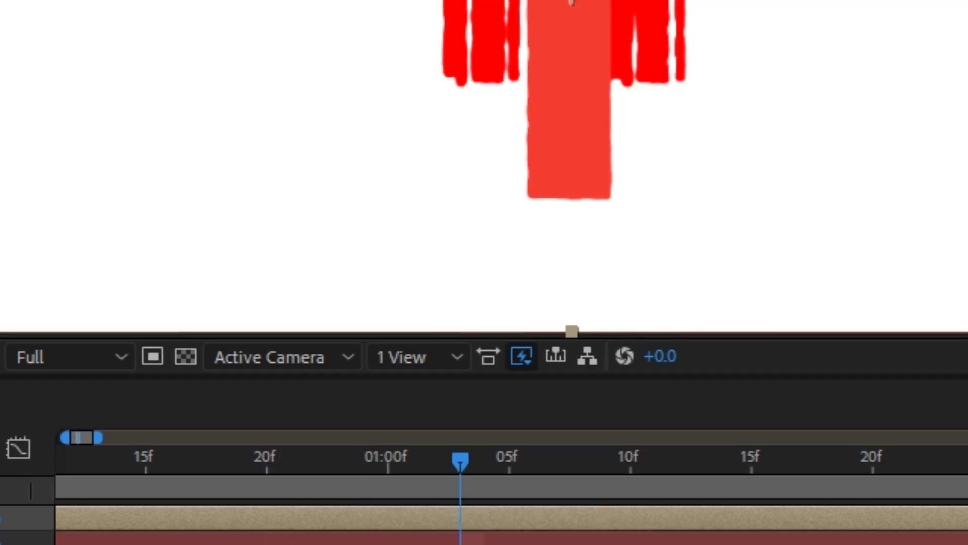
left_click_drag(460, 488, 545, 489)
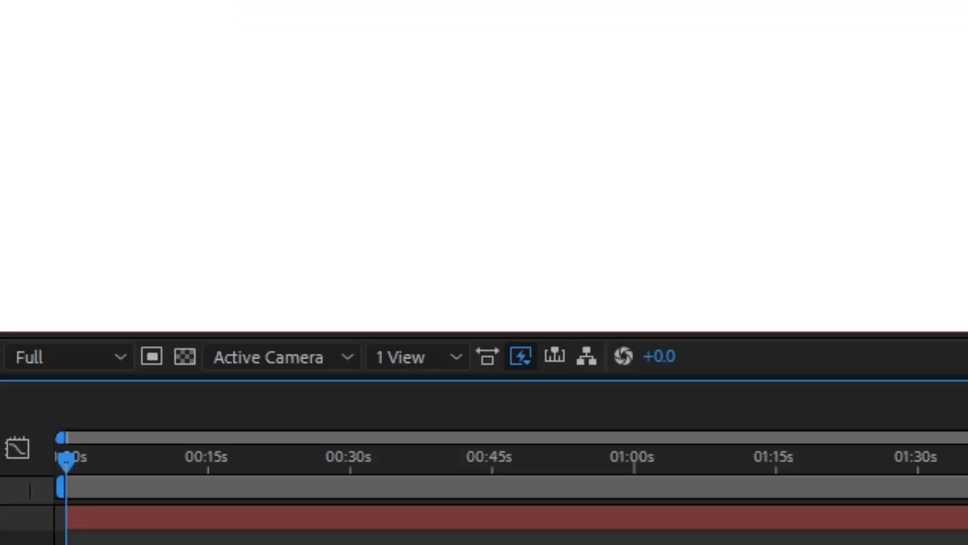
left_click_drag(64, 538, 132, 539)
left_click_drag(132, 461, 61, 458)
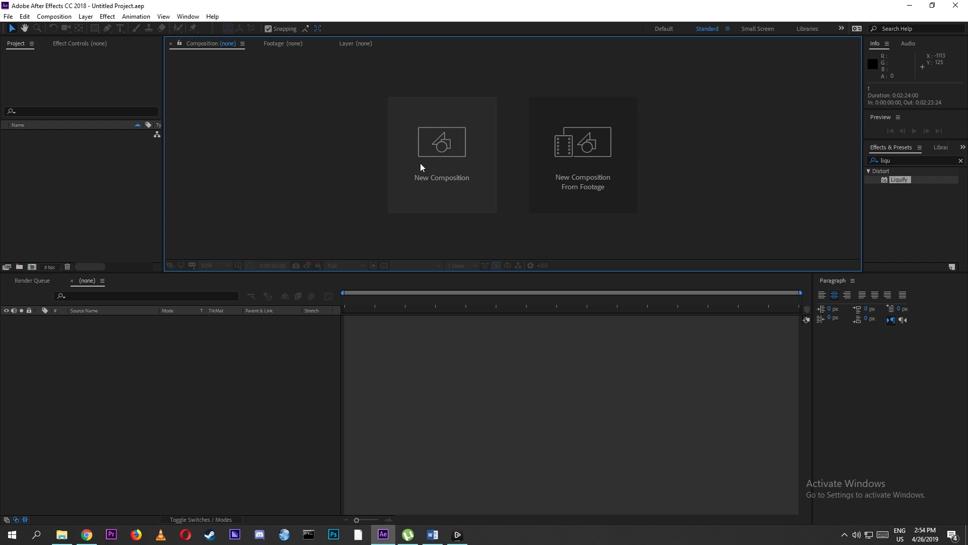
Create a 1920 x 1080 composition named "liquefy text" at 25 frames per second.
left_click(434, 144)
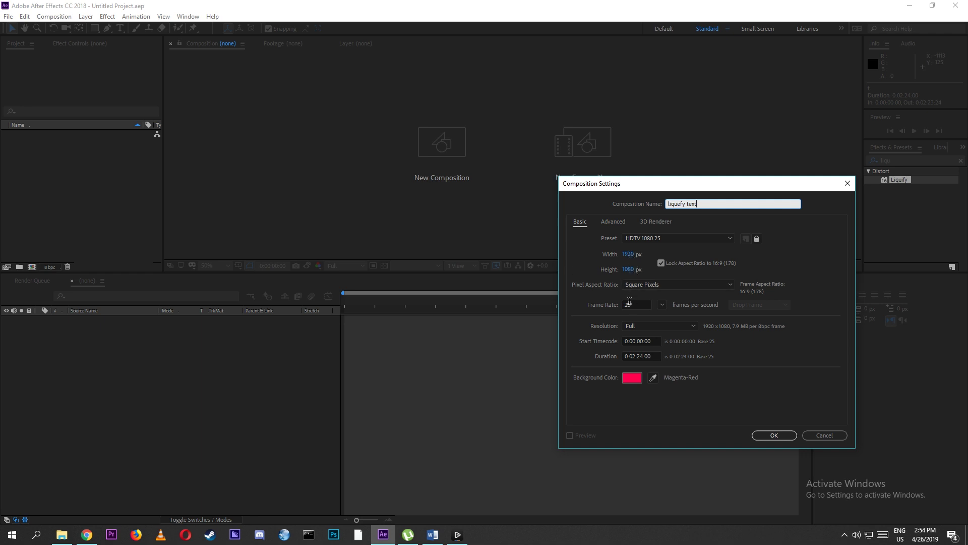
left_click(639, 309)
left_click(661, 304)
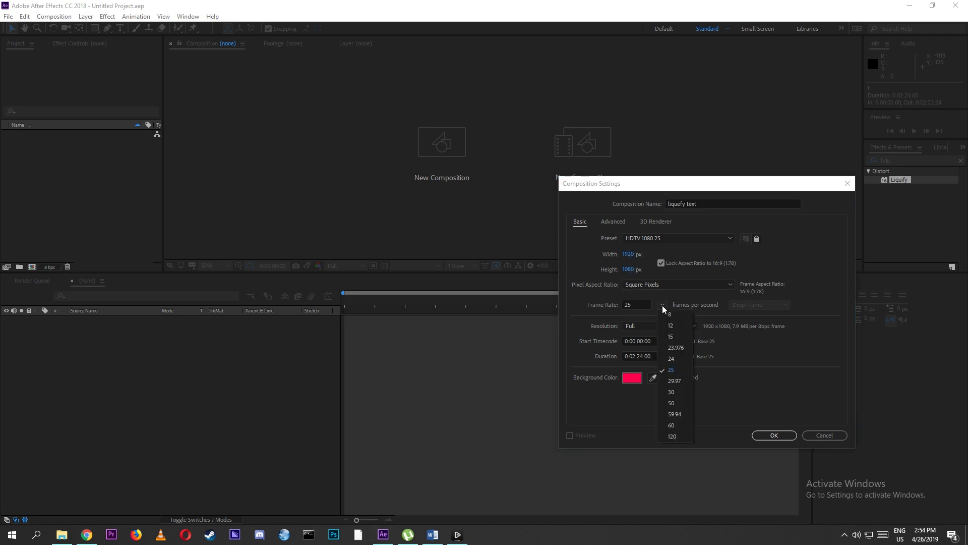
left_click(671, 371)
left_click(763, 437)
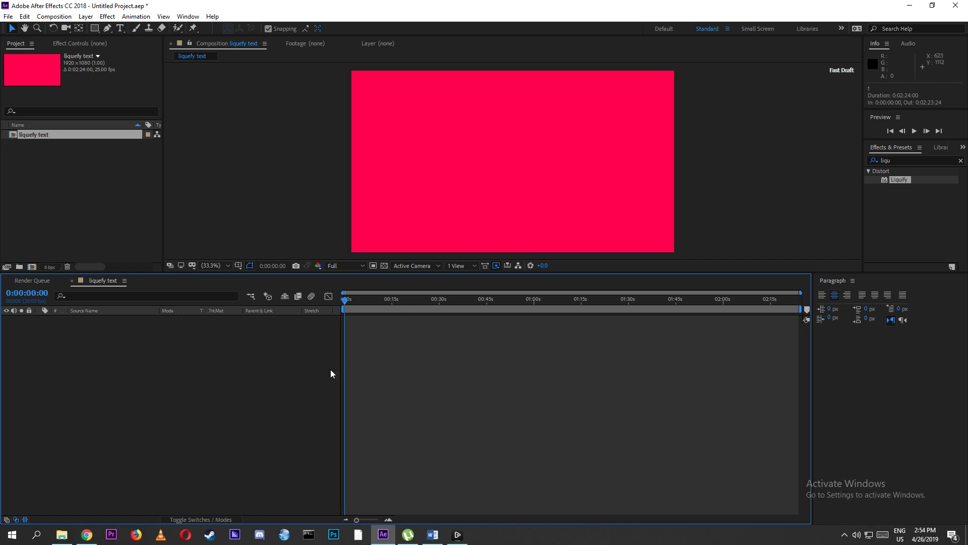
Add a white 1920 x 1080 solid layer named "background".
right_click(166, 392)
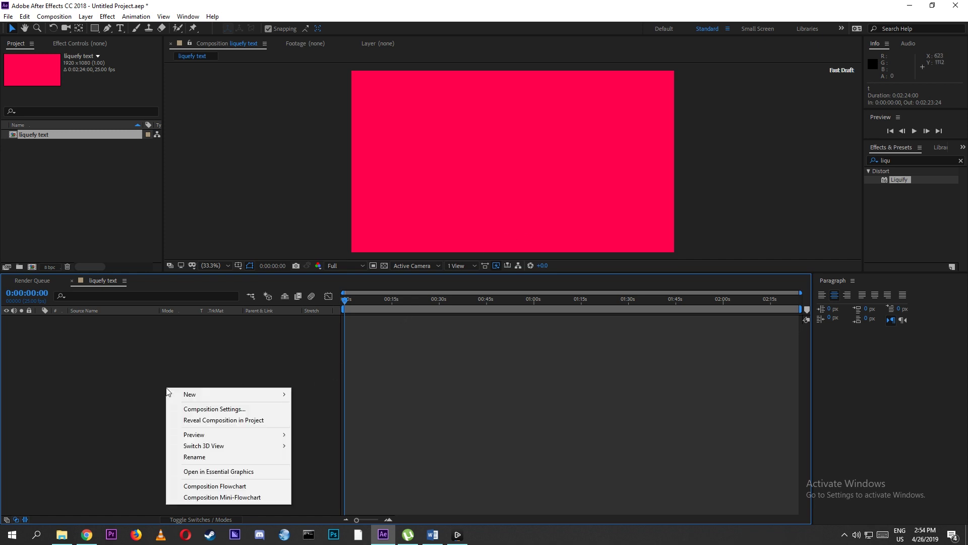
mouse_move(242, 394)
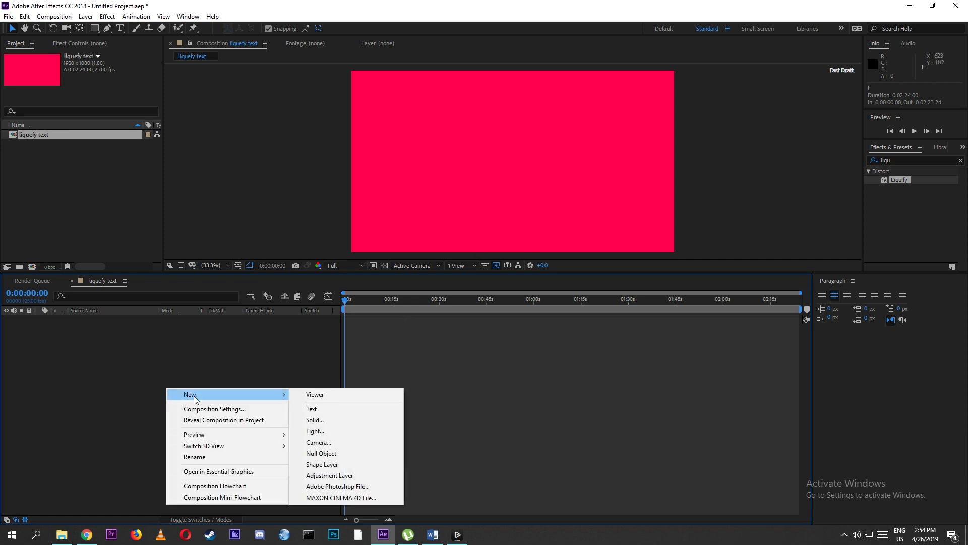
left_click(335, 419)
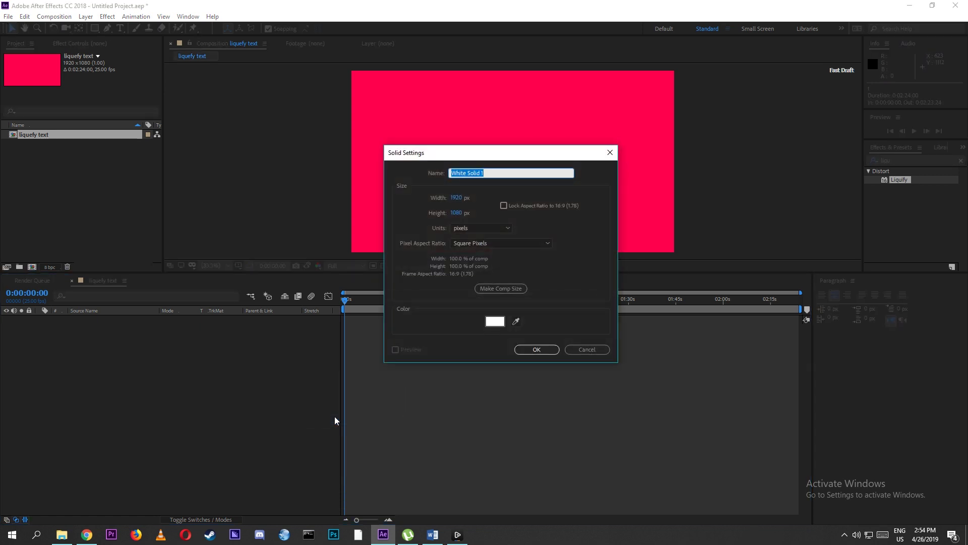
type("background")
left_click(531, 350)
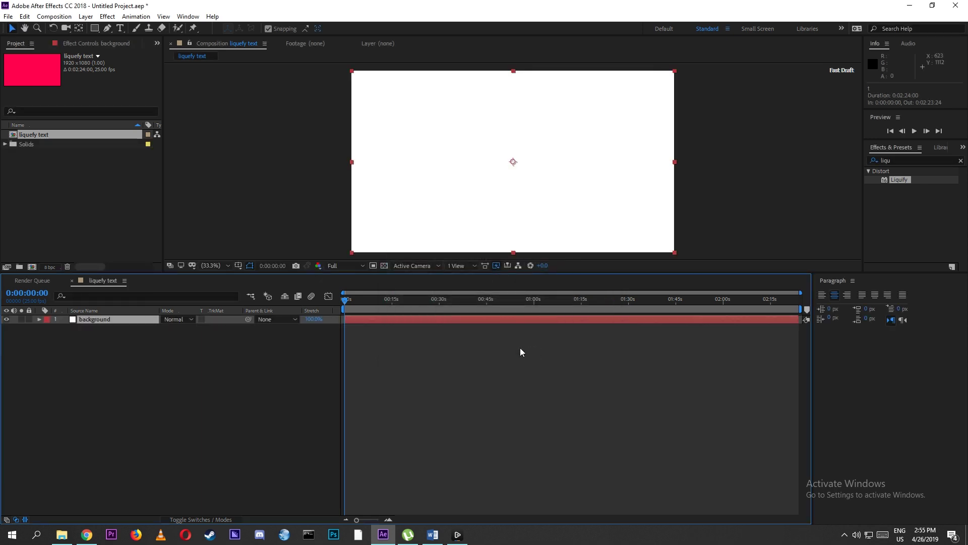
Add a text layer with the letter "t" over the background and select its text for formatting.
left_click(121, 29)
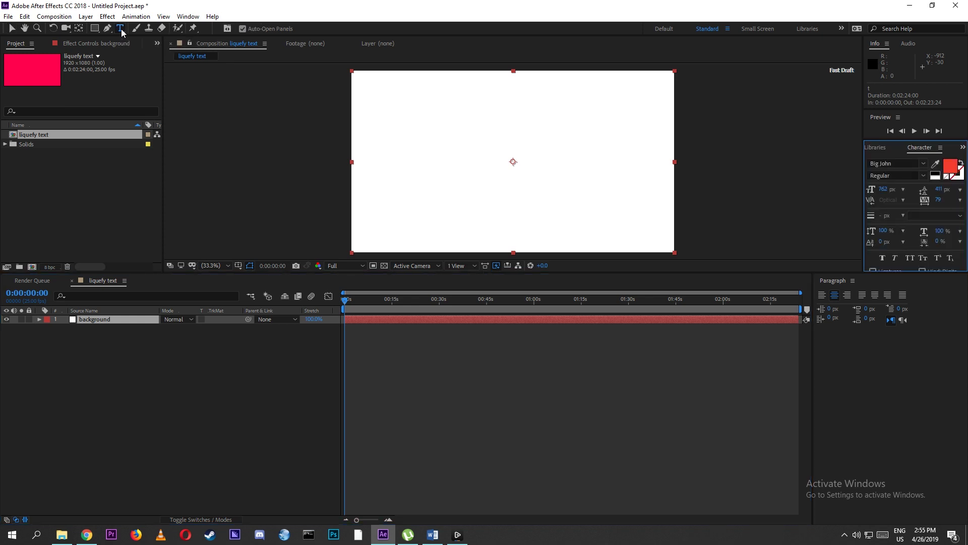
left_click(478, 165)
type("t")
key("ctrl+a")
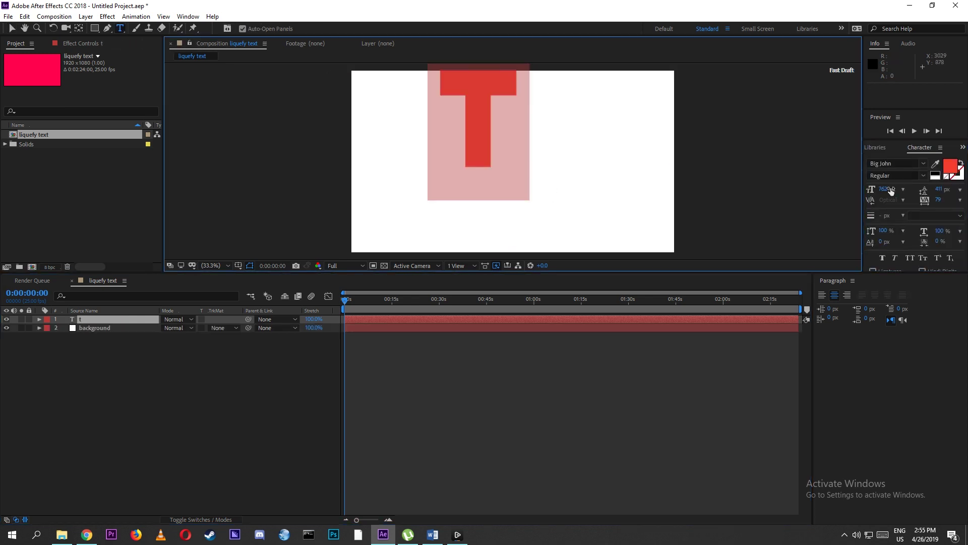
Set the letter's font size to 666 px and centre it horizontally in the frame with its anchor point in the middle.
left_click_drag(888, 190, 905, 190)
key("y")
left_click_drag(478, 166, 506, 148)
key("v")
left_click_drag(883, 189, 836, 190)
key("y")
left_click_drag(512, 162, 513, 144)
key("v")
left_click_drag(882, 190, 863, 189)
key("y")
left_click_drag(513, 141, 513, 144)
key("v")
Create shapes from the "t" text layer.
left_click(121, 365)
left_click(77, 321)
right_click(77, 321)
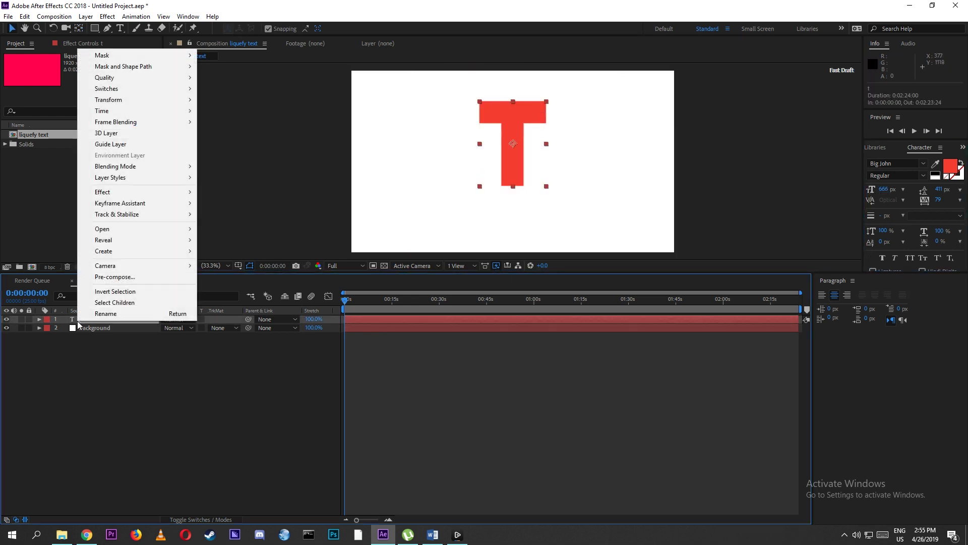
mouse_move(114, 251)
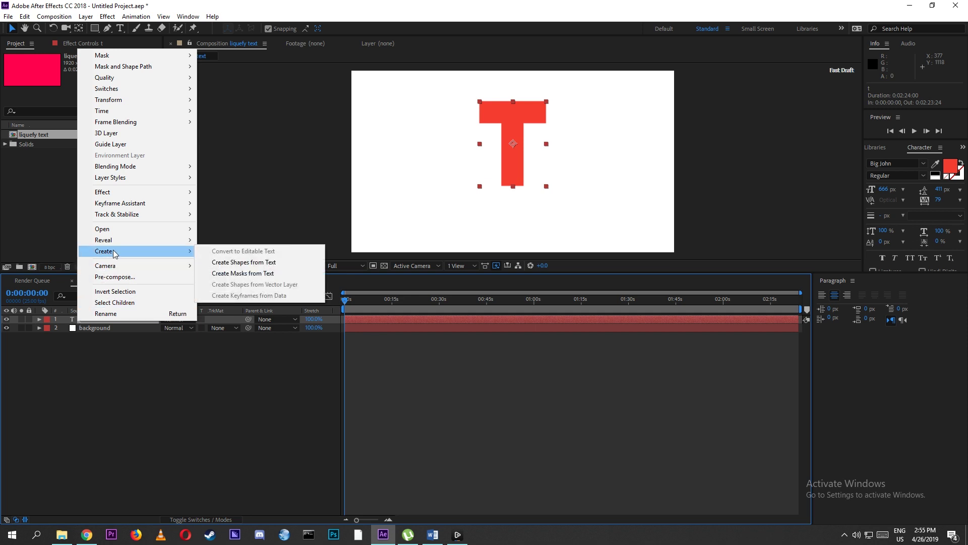
left_click(256, 263)
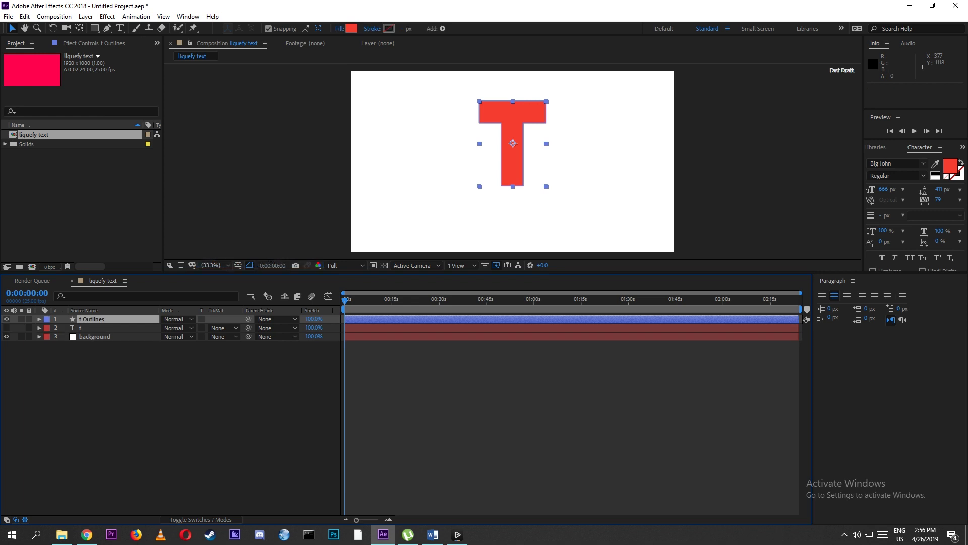
Draw a thin vertical rectangle hanging from the T's left arm as a separate shape layer and fill it red.
key("F2")
left_click(95, 29)
left_click_drag(486, 122, 483, 205)
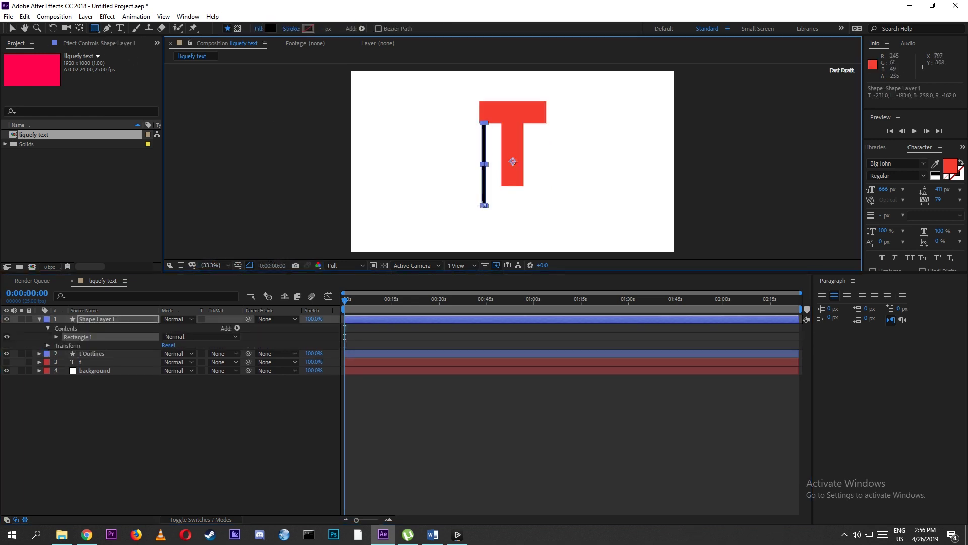
left_click(269, 29)
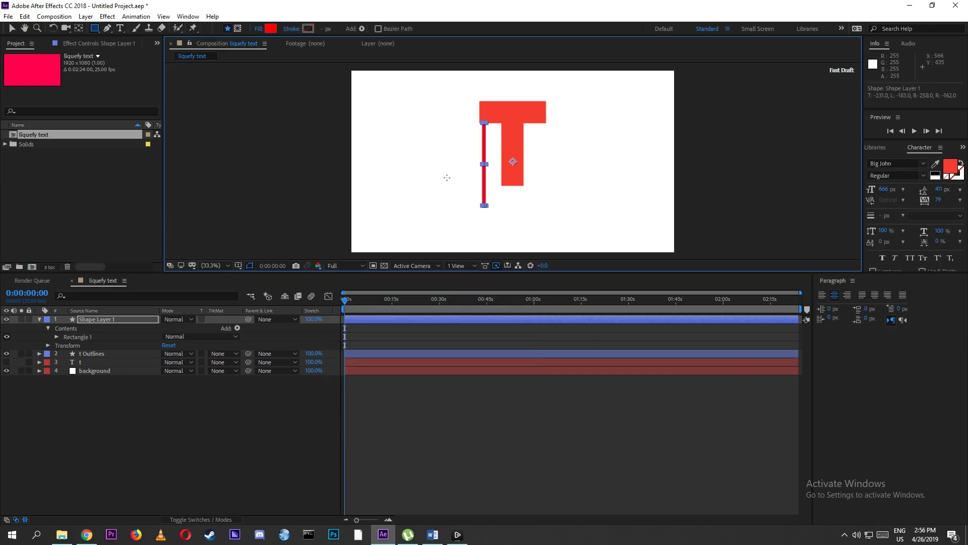
Duplicate the red strip and place the copy between the first strip and the T's stem.
key("v")
left_click(97, 319)
key("ctrl+d")
left_click_drag(485, 160, 495, 161)
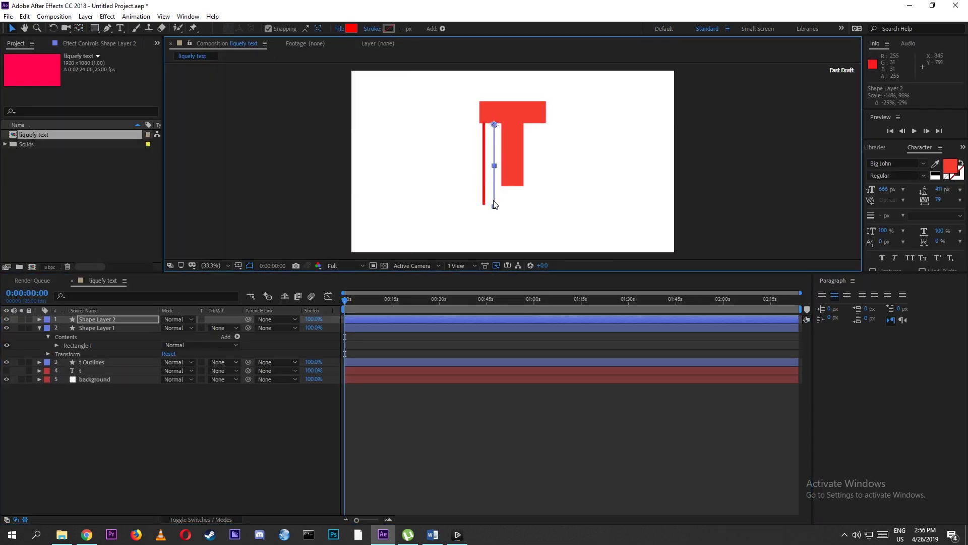
Turn off snapping, then duplicate a strip under the T's left arm and adjust its placement and length.
left_click(268, 29)
key("grave")
key("ctrl+d")
left_click_drag(413, 222, 437, 231)
left_click_drag(432, 307, 432, 348)
left_click(437, 230)
key("grave")
Duplicate more strips and spread them under the T's left arm, including one at its outer edge.
key("grave")
left_click_drag(438, 231, 408, 265)
key("ctrl+d")
key("grave")
left_click(485, 157)
key("ctrl+d")
key("grave")
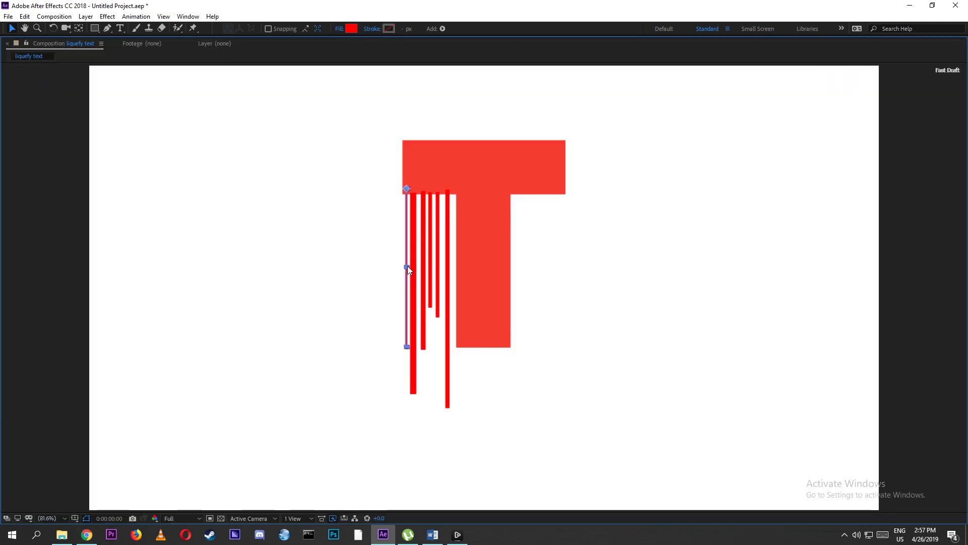
key("grave")
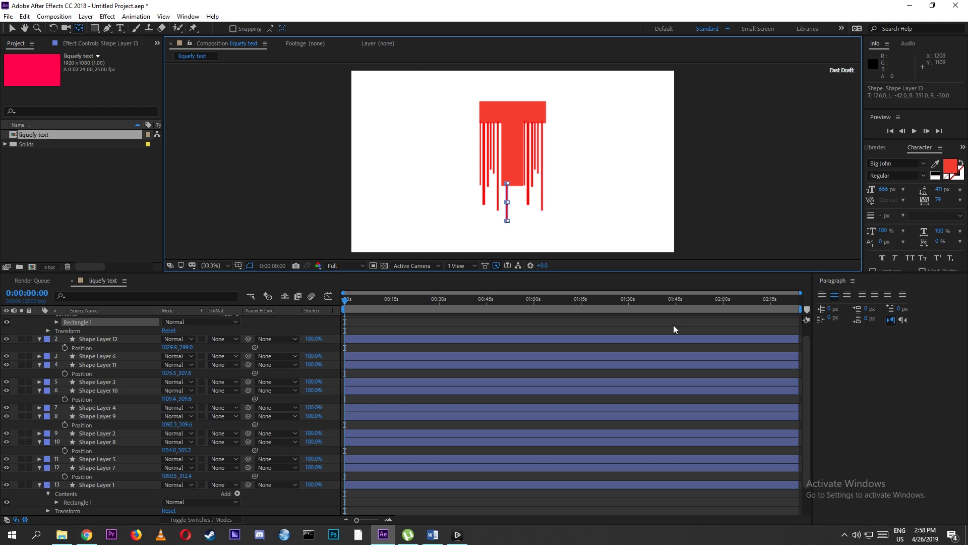
Shift the selected strips below the T's stem, adjust their size and placement, and duplicate one.
key("grave")
key("grave")
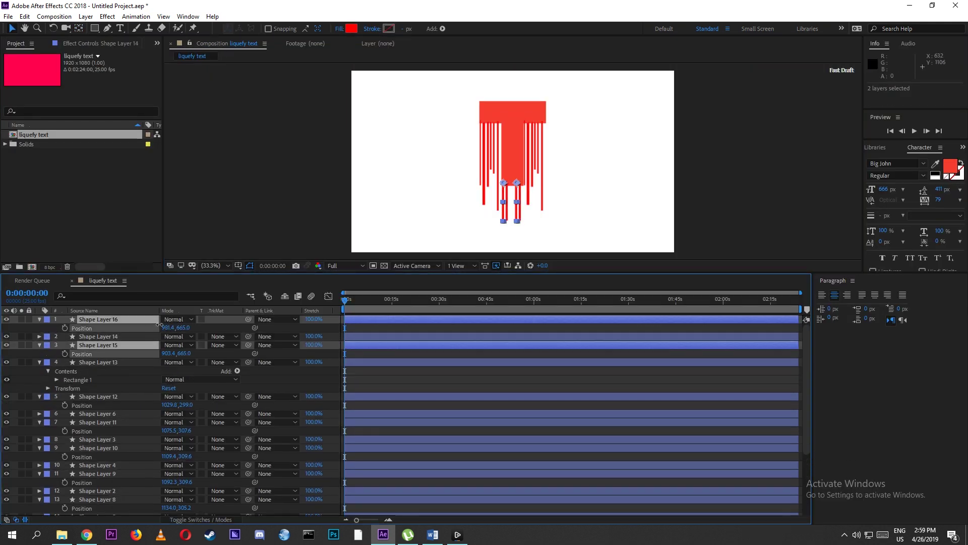
left_click_drag(169, 328, 191, 328)
key("grave")
left_click_drag(510, 434, 468, 454)
left_click_drag(499, 372, 493, 457)
key("ctrl+d")
Fine-tune the spacing of the strips hanging below the T's stem.
key("grave")
key("grave")
left_click(494, 378)
left_click(503, 391)
left_click_drag(466, 397, 460, 397)
left_click_drag(513, 272, 515, 273)
key("grave")
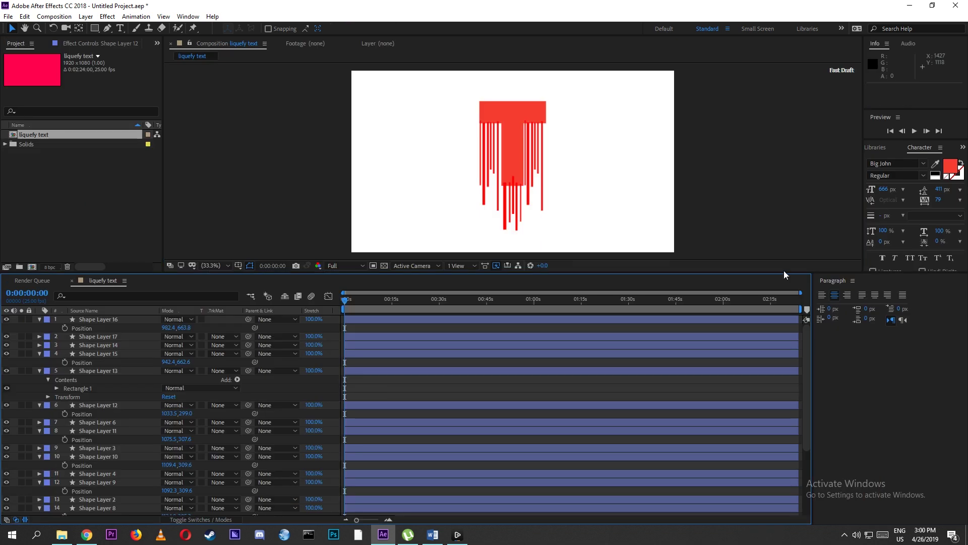
Add position keyframes to the t Outlines layer so the letter starts below the frame at 960.0, 1427.0.
key("ctrl+a")
key("s")
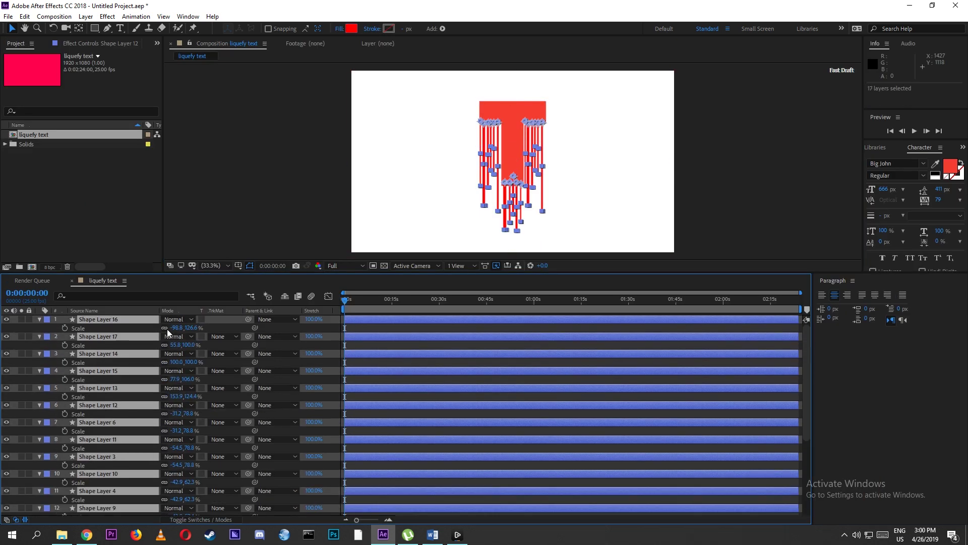
scroll(96, 482, "down", 5)
left_click(96, 484)
key("p")
left_click_drag(345, 300, 345, 300)
left_click(65, 494)
left_click_drag(189, 493, 373, 520)
Apply Easy Ease to the letter's position keyframes and reshape their curve in the Graph Editor.
left_click_drag(378, 493, 343, 500)
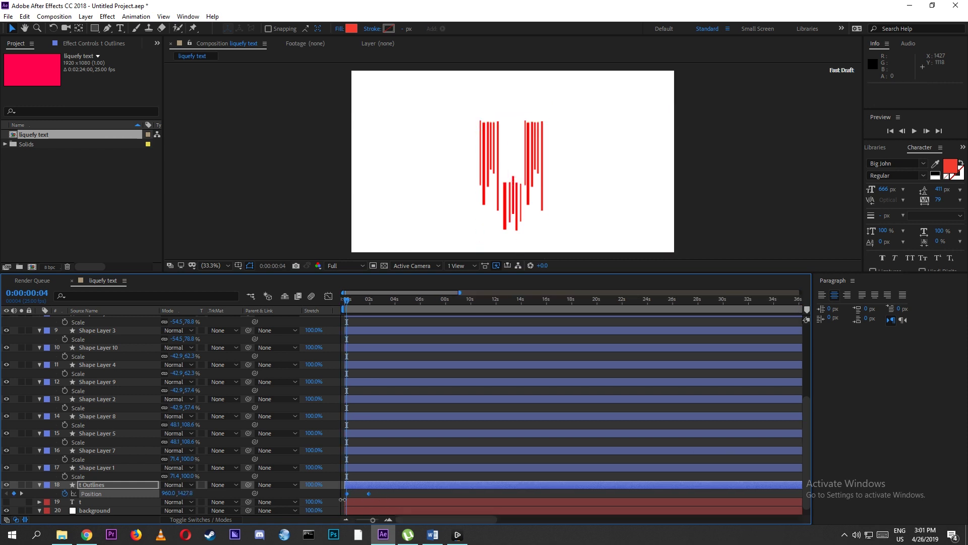
key("F9")
left_click(328, 296)
key("equal")
key("equal")
left_click_drag(446, 496, 345, 479)
left_click_drag(406, 487, 353, 487)
left_click_drag(376, 486, 429, 487)
left_click(328, 296)
Parent all the strip layers to the t Outlines layer and scrub the animation to check that they follow.
key("space")
key("ctrl+a")
key("p")
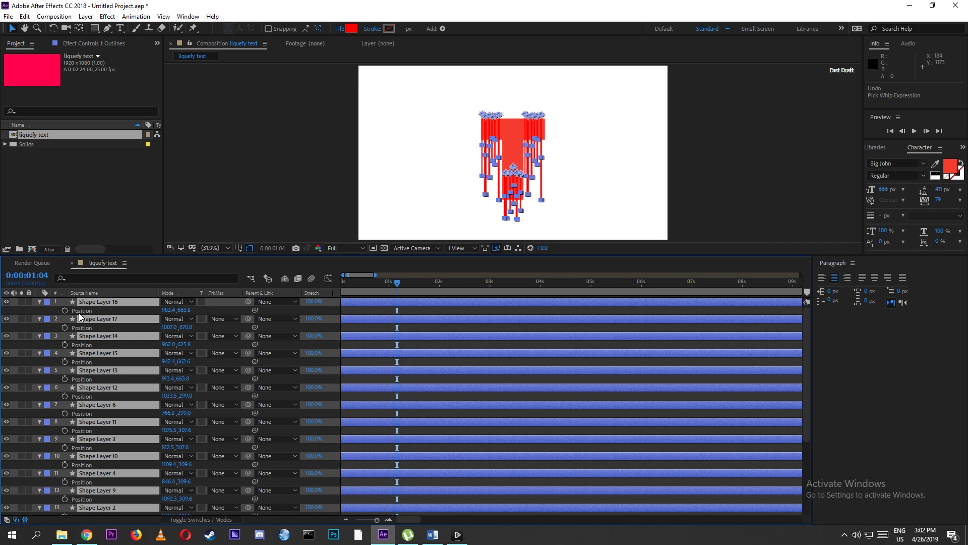
left_click_drag(804, 432, 806, 513)
left_click_drag(555, 257, 546, 130)
left_click_drag(248, 173, 90, 464)
left_click_drag(397, 154, 376, 155)
left_click_drag(434, 127, 418, 272)
left_click_drag(378, 297, 417, 303)
left_click_drag(423, 271, 387, 269)
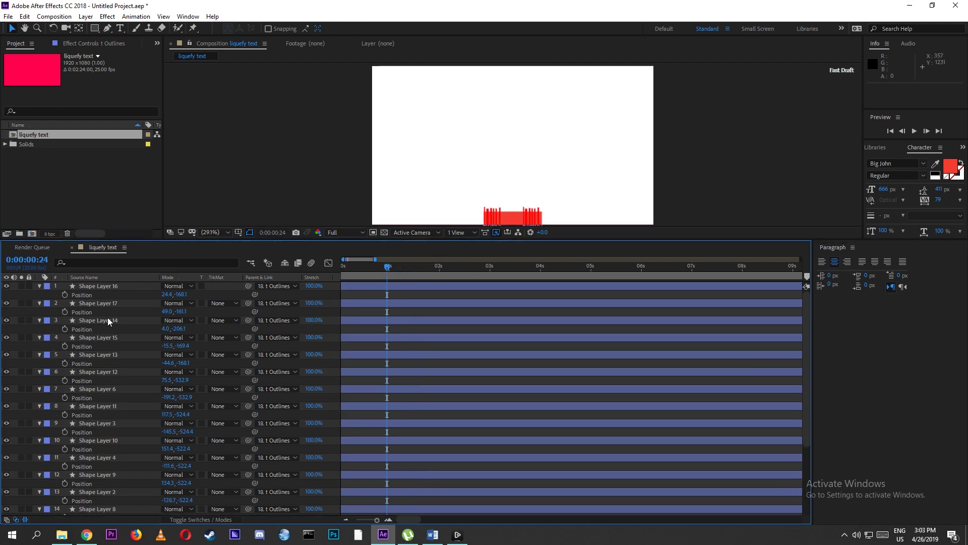
Select only the strip layers, show their Scale properties, and unlink the scale proportions of each one.
key("ctrl+a")
scroll(131, 374, "down", 5)
left_click(91, 475, "ctrl")
left_click(87, 493, "ctrl")
left_click(87, 502, "ctrl")
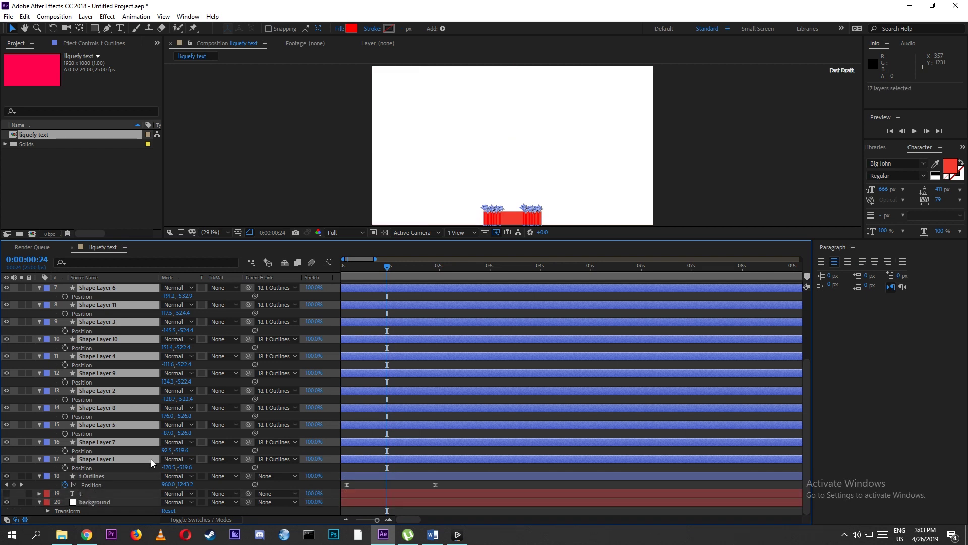
key("s")
left_click(164, 311)
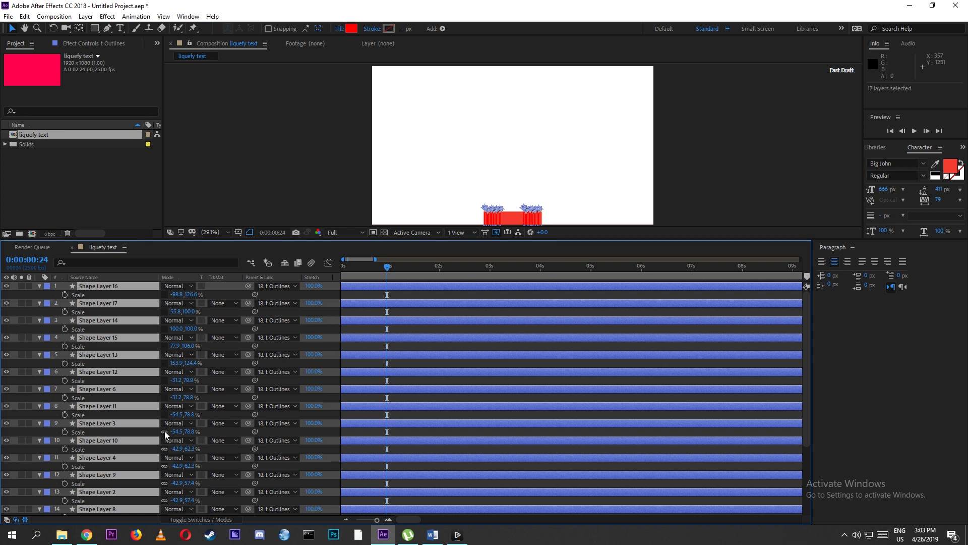
scroll(168, 394, "down", 3)
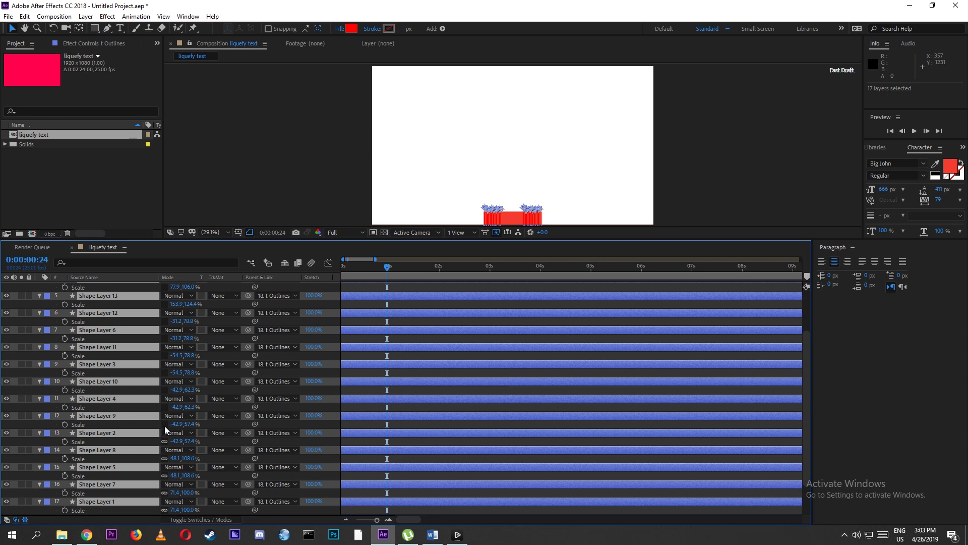
left_click_drag(807, 449, 810, 507)
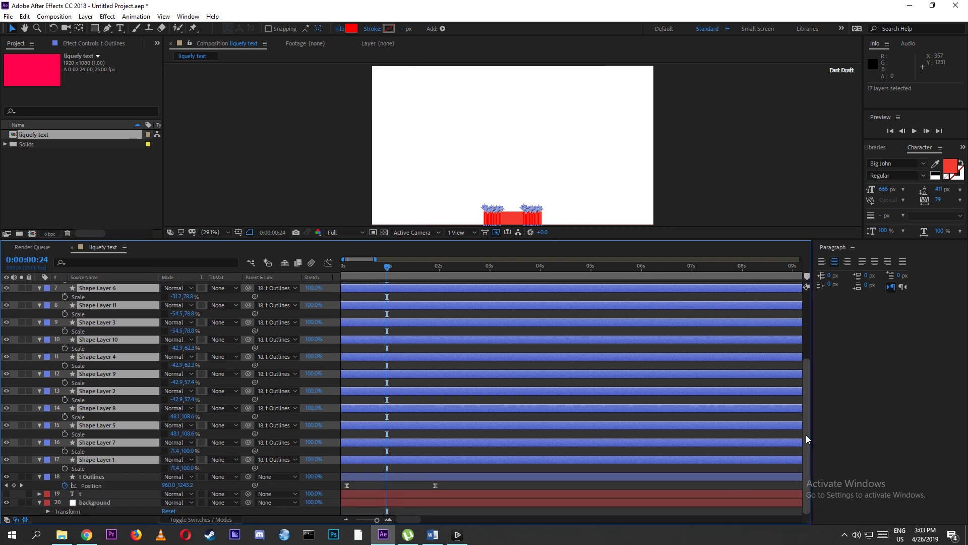
Add scale keyframes to all strip layers at 0:00:00:17 with a value of 100, 0%.
left_click_drag(806, 439, 804, 390)
mouse_move(387, 268)
left_mouse_down()
mouse_move(363, 270)
mouse_move(374, 270)
left_mouse_up()
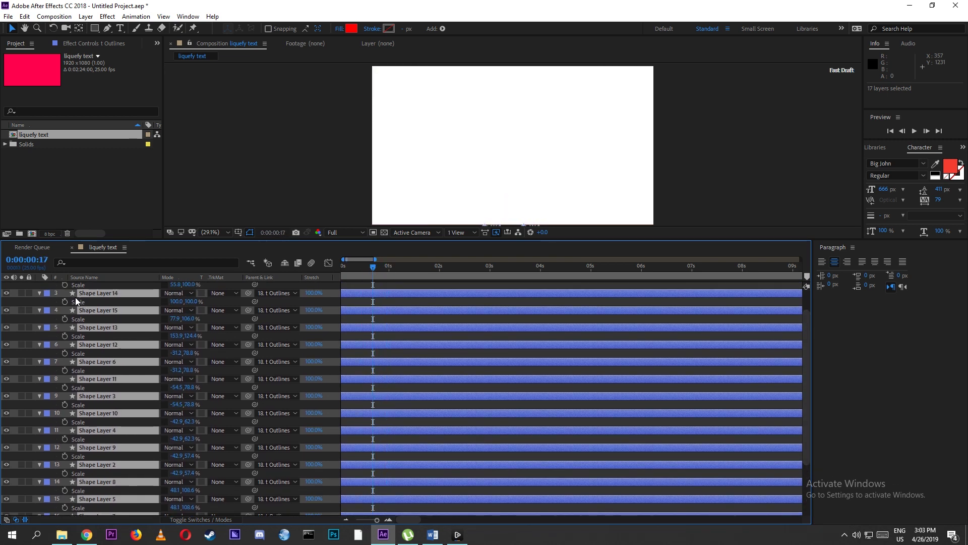
left_click(64, 285)
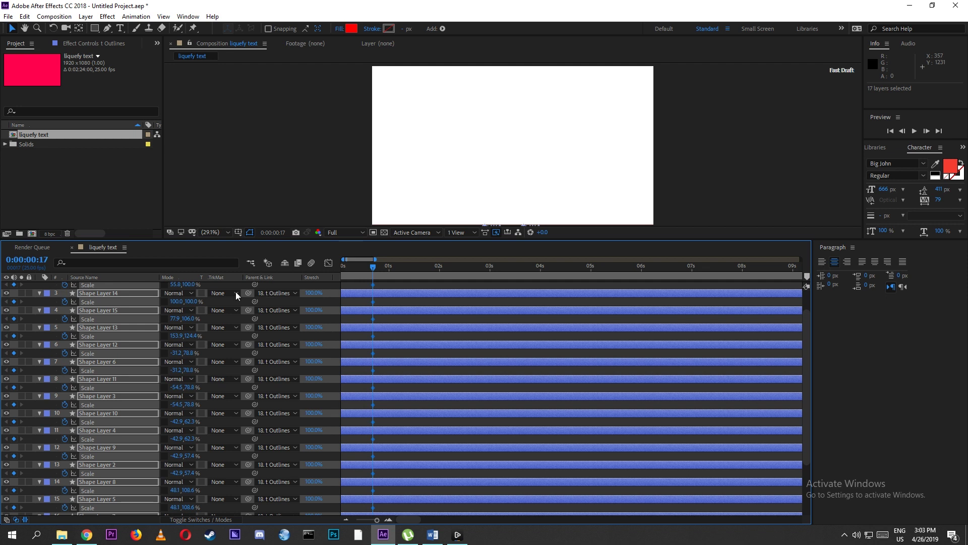
left_click(173, 285)
type("100")
key("Return")
type("0")
key("Return")
Add second scale keyframes to all strips at 0:00:01:00, setting the horizontal scale to 0% and entering the vertical scale.
mouse_move(375, 269)
left_mouse_down()
mouse_move(397, 269)
mouse_move(389, 272)
left_mouse_up()
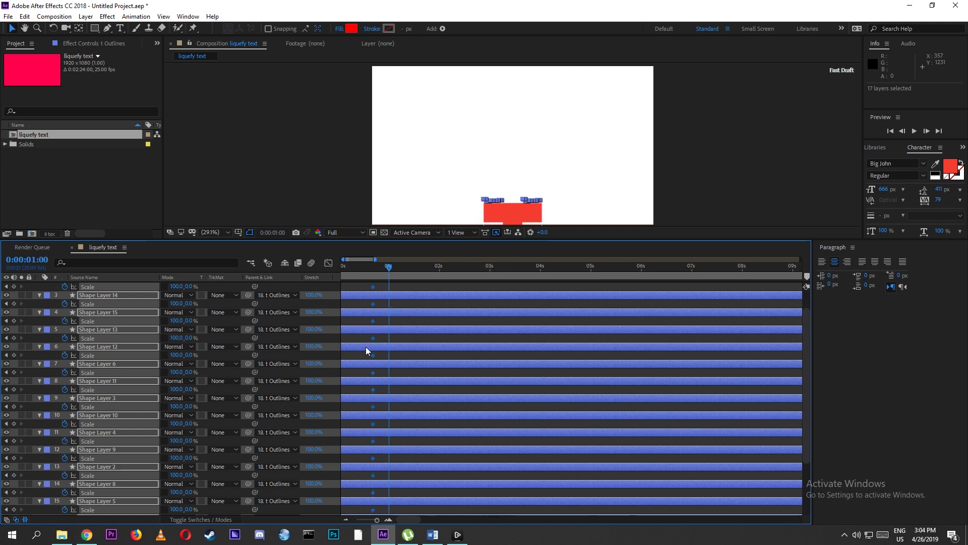
left_click(176, 286)
type("0")
left_click(186, 286)
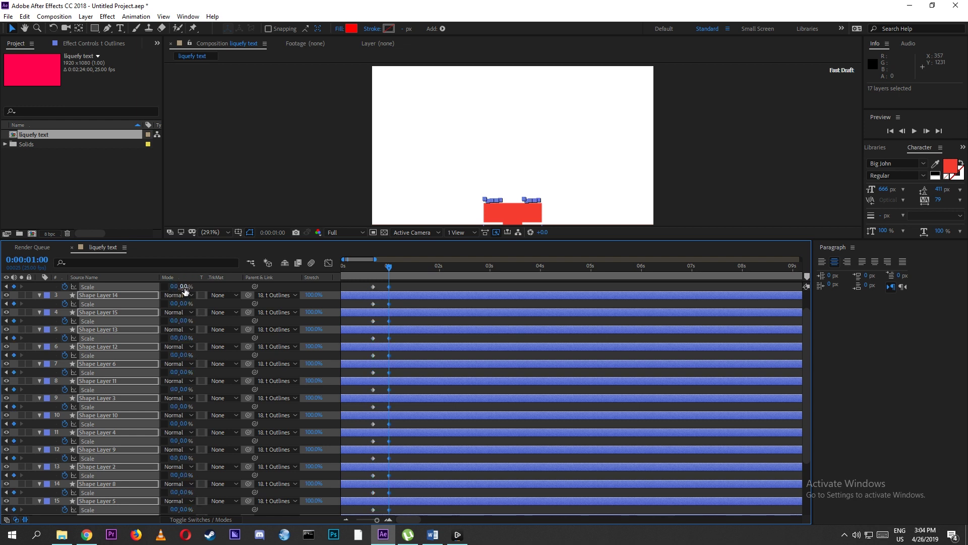
type("0")
key("Return")
Apply Easy Ease to the scale keyframes of all strip layers.
key("j")
left_click_drag(393, 285, 362, 502)
key("F9")
Reshape the scale speed curves of the strip layers in the Graph Editor.
key("shift+F3")
key("equal")
key("equal")
key("grave")
left_click_drag(499, 260, 359, 308)
left_click_drag(384, 289, 426, 289)
left_click_drag(426, 204, 402, 205)
left_click_drag(384, 124, 403, 152)
key("grave")
left_click(328, 263)
Adjust the speed curve of Shape Layer 16's two scale keyframes in the Graph Editor.
left_click_drag(446, 292, 364, 301)
left_click(328, 263)
left_click_drag(397, 391, 427, 392)
left_click_drag(441, 347, 410, 346)
key("ctrl+z")
left_click_drag(397, 306, 416, 313)
key("shift+F3")
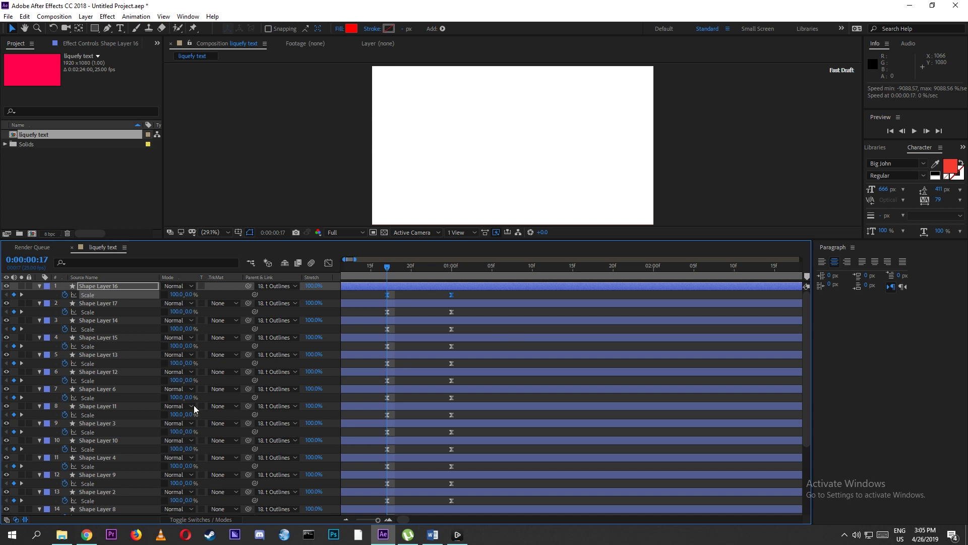
Pre-compose all strip layers with t Outlines as Pre-comp 1, and delete the hidden t text layer.
key("ctrl+a")
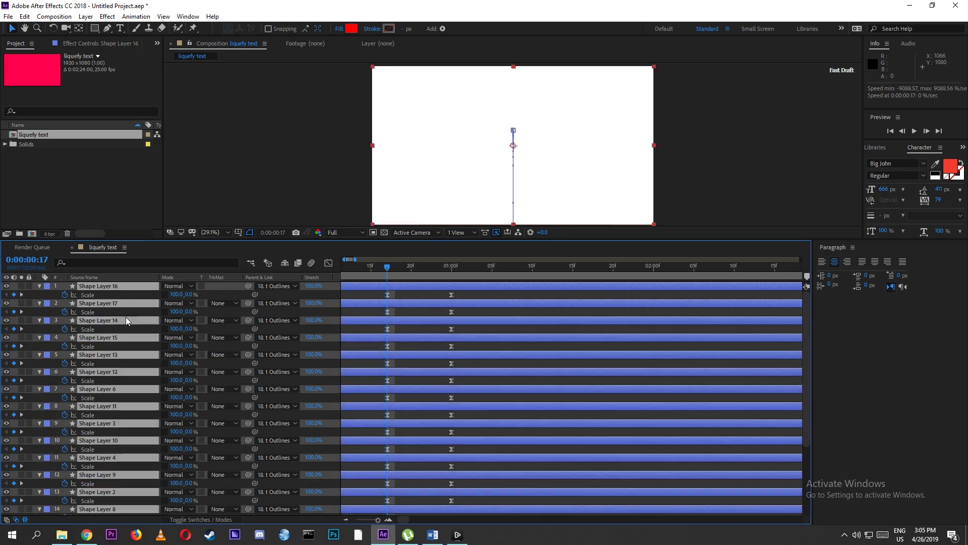
left_click_drag(805, 349, 818, 435)
left_click(130, 501, "ctrl")
left_click(116, 493, "ctrl")
left_click(86, 477, "ctrl")
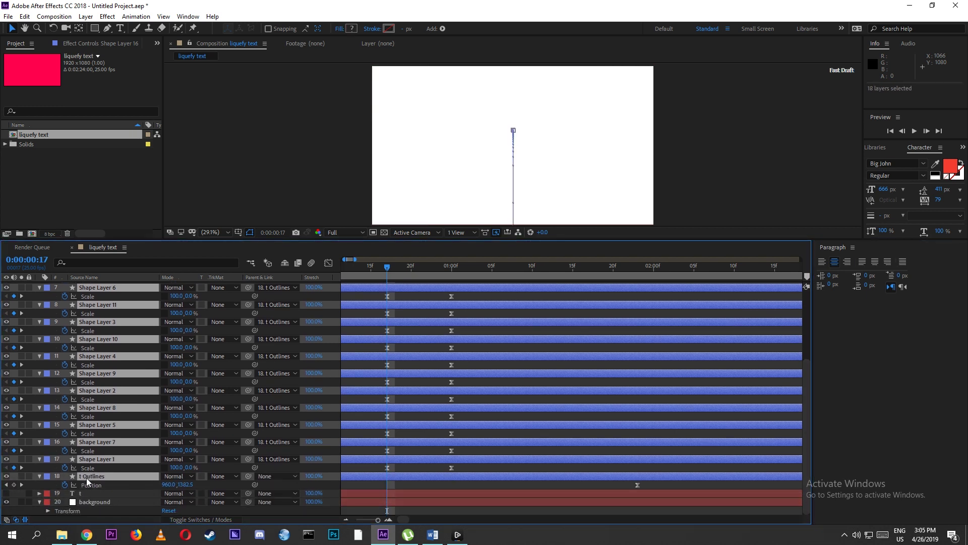
key("ctrl+c")
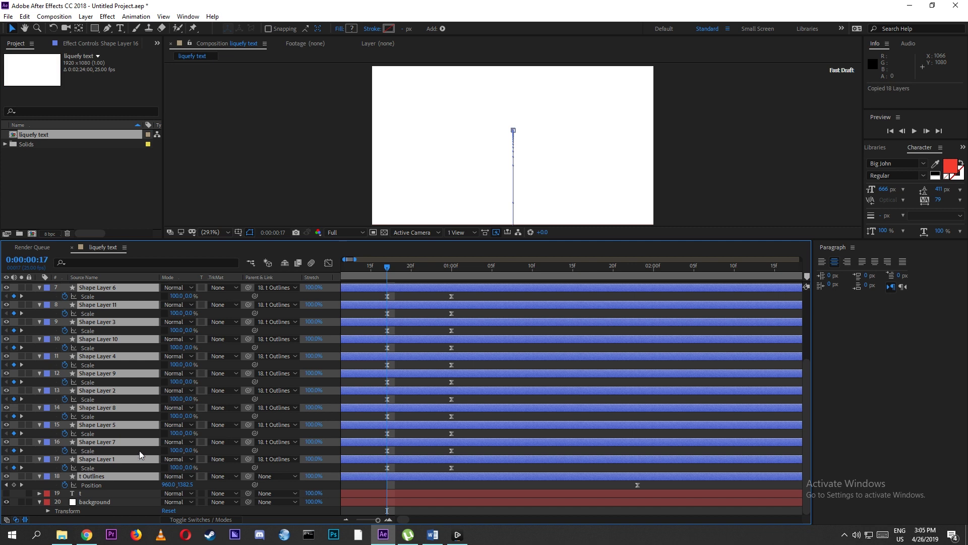
right_click(101, 442)
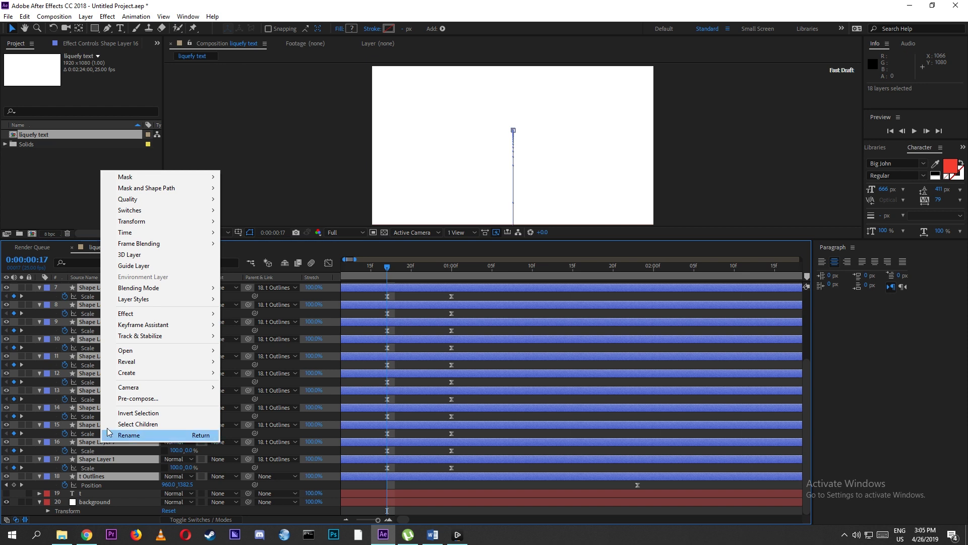
left_click(119, 402)
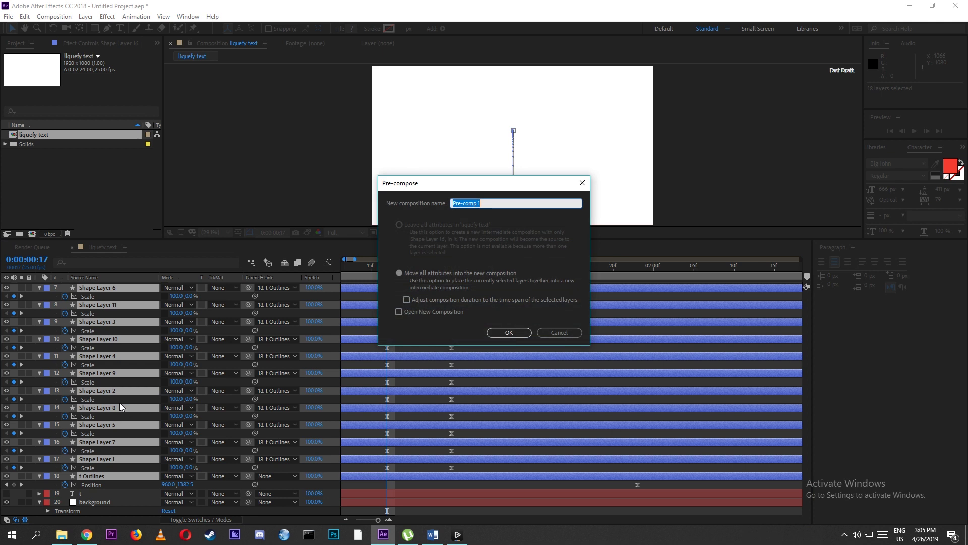
left_click(491, 336)
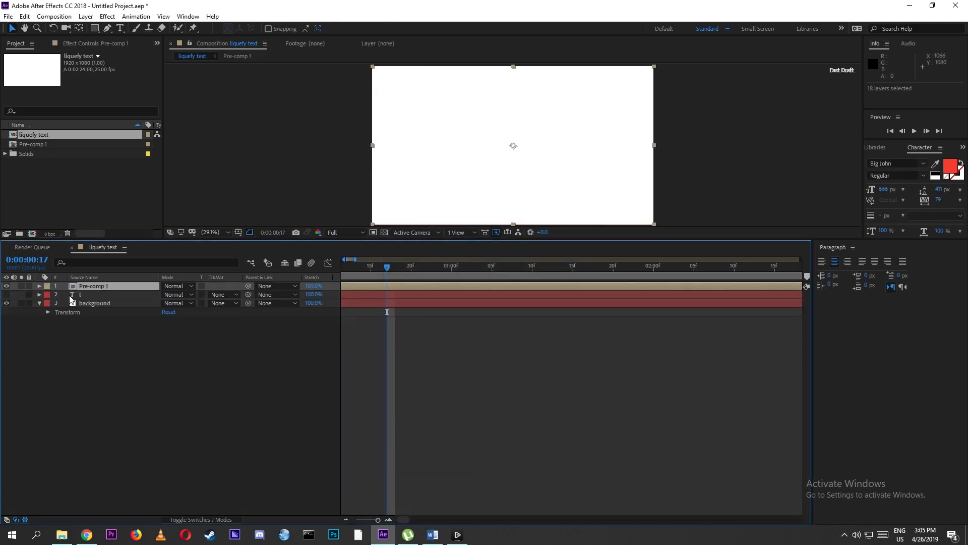
left_click(71, 294)
key("Delete")
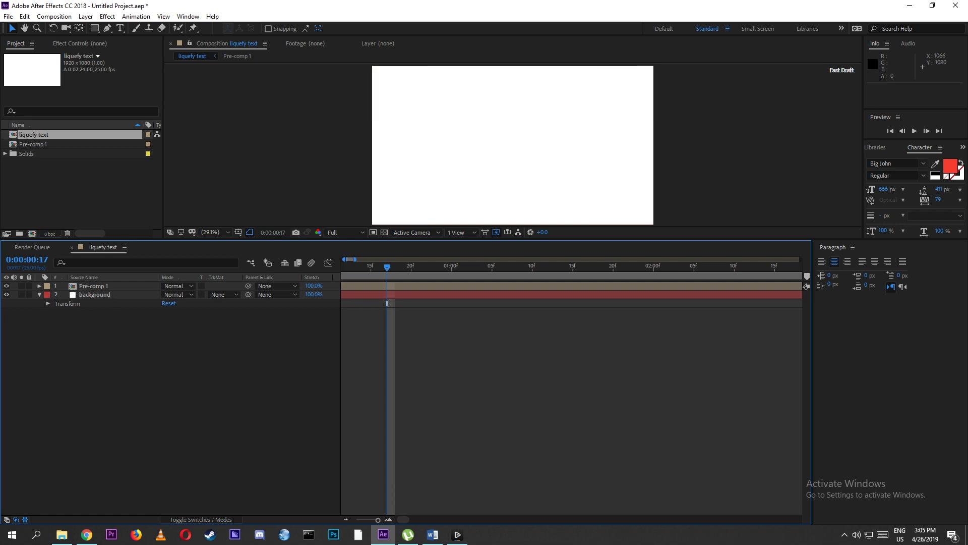
Delay the second scale keyframes of all strip layers in Pre-comp 1 and scrub the liquefy text composition.
mouse_move(387, 267)
left_mouse_down()
mouse_move(357, 271)
mouse_move(449, 272)
mouse_move(387, 276)
left_mouse_up()
double_click(383, 285)
key("ctrl+a")
key("u")
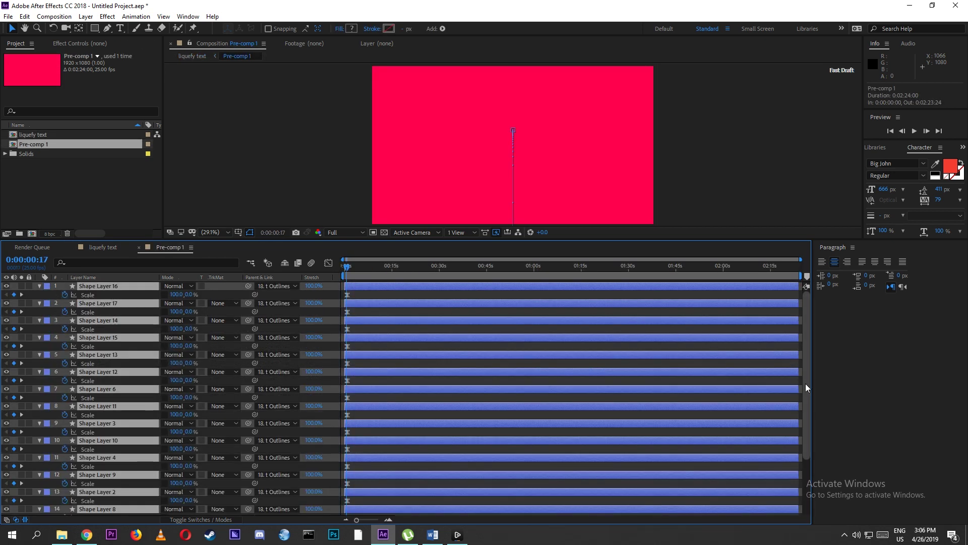
scroll(401, 363, "down", 5)
scroll(365, 311, "up", 10)
left_click_drag(436, 240, 416, 84)
left_click_drag(390, 136, 372, 427)
left_click_drag(379, 413, 508, 406)
left_click_drag(522, 84, 504, 166)
left_click(96, 174)
left_click_drag(386, 197, 622, 203)
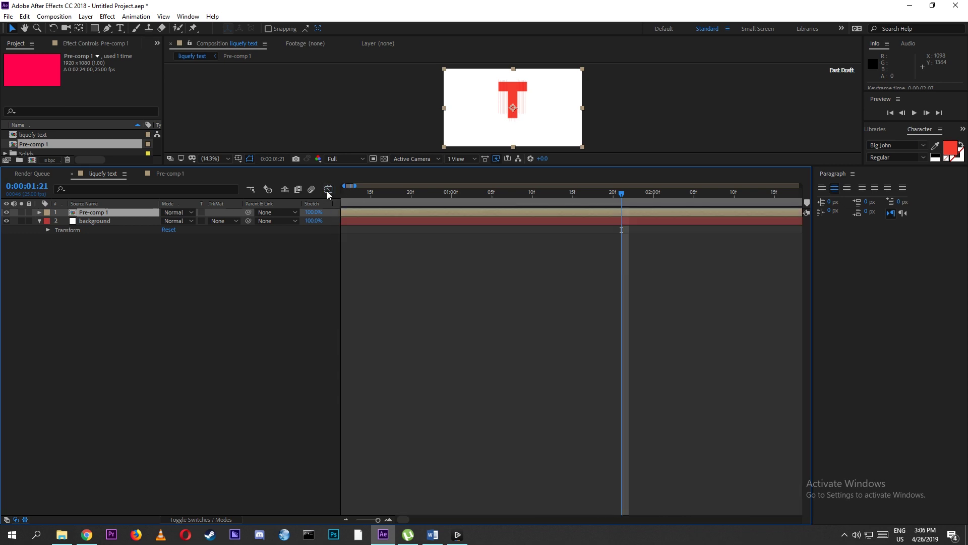
Shift the strips' end scale keyframes in Pre-comp 1 to 0:00:02:01 and check the motion in a larger preview.
double_click(104, 212)
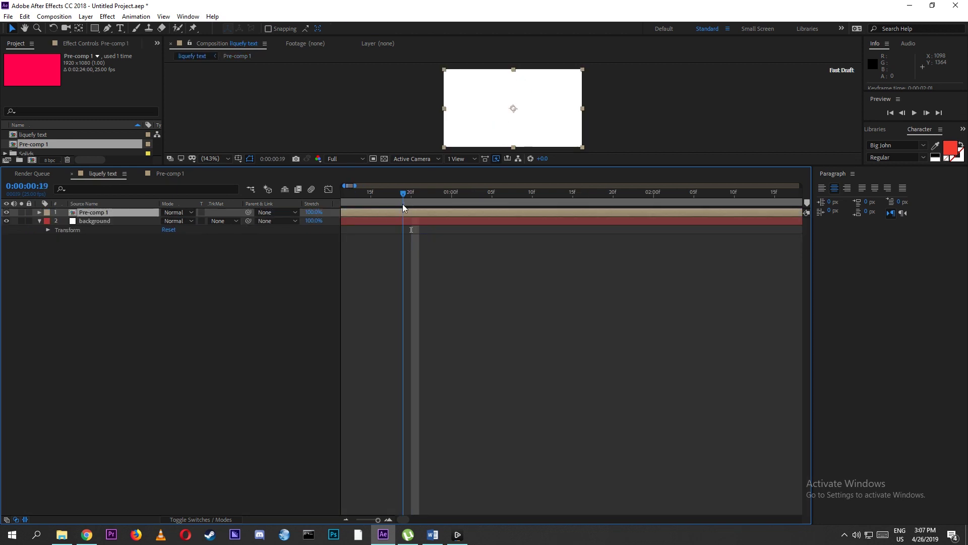
left_click_drag(404, 207, 489, 212)
left_click_drag(439, 166, 439, 290)
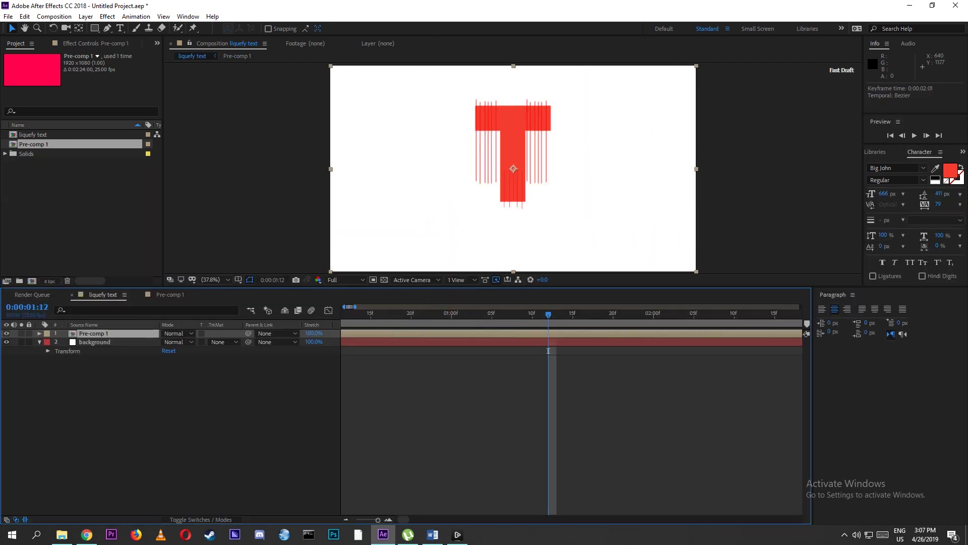
Apply the Roughen Edges effect to the Pre-comp 1 layer and preview the animation.
left_click(962, 152)
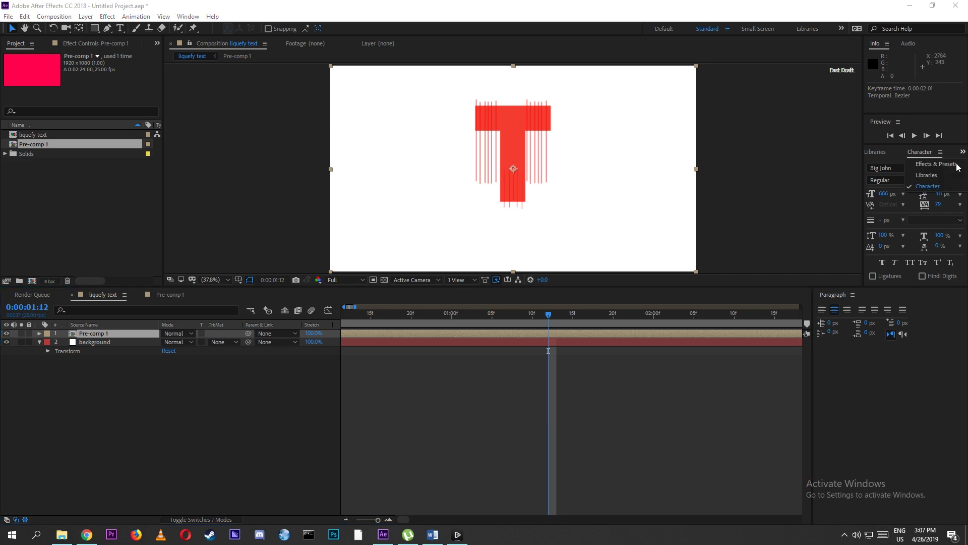
left_click(945, 165)
left_click_drag(915, 166, 866, 174)
type("rop")
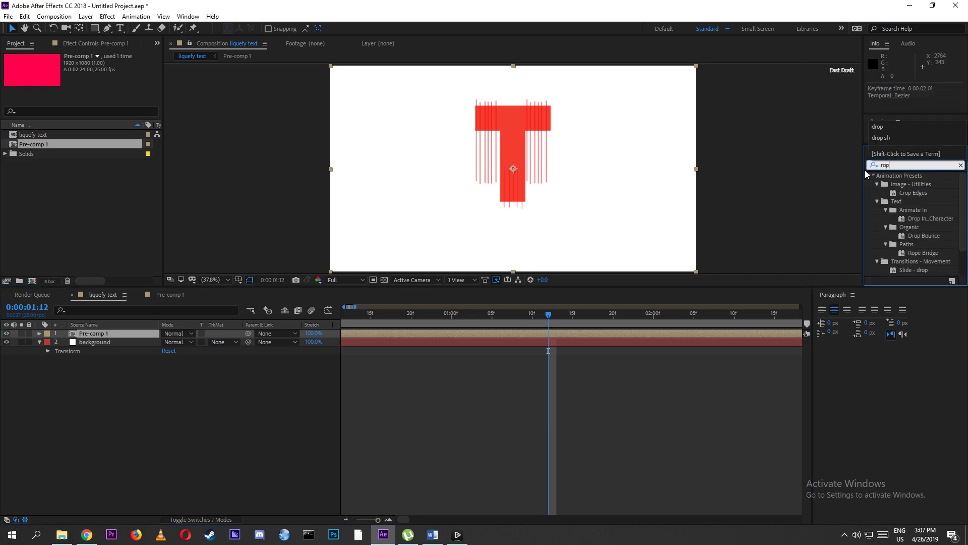
key("BackSpace")
type("ug")
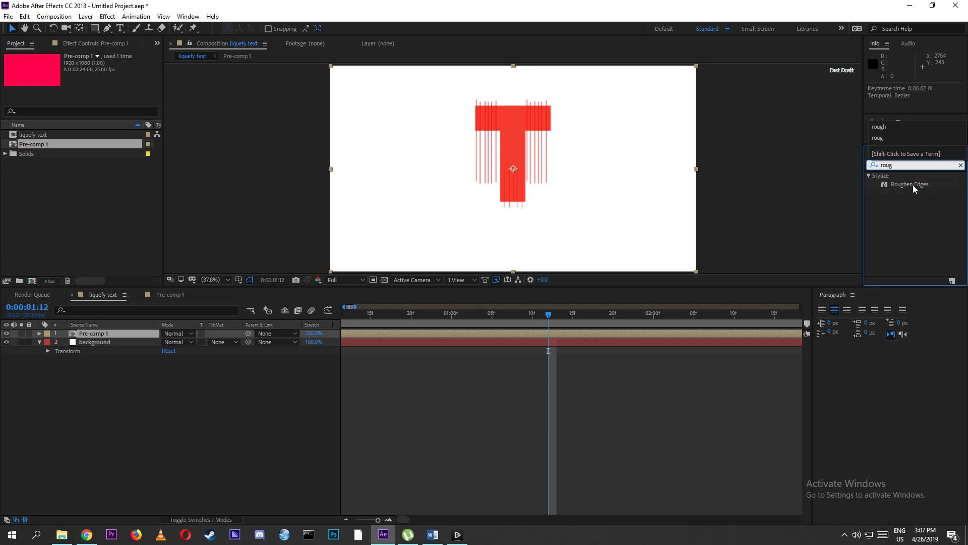
left_click_drag(913, 188, 665, 191)
left_click_drag(519, 152, 519, 152)
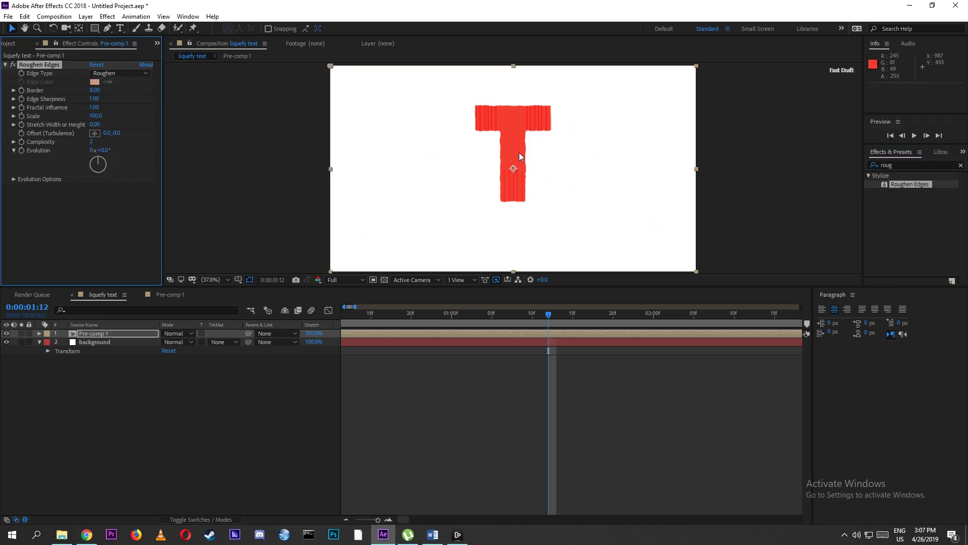
mouse_move(544, 316)
left_mouse_down()
mouse_move(486, 319)
mouse_move(531, 323)
left_mouse_up()
left_click_drag(532, 323, 517, 323)
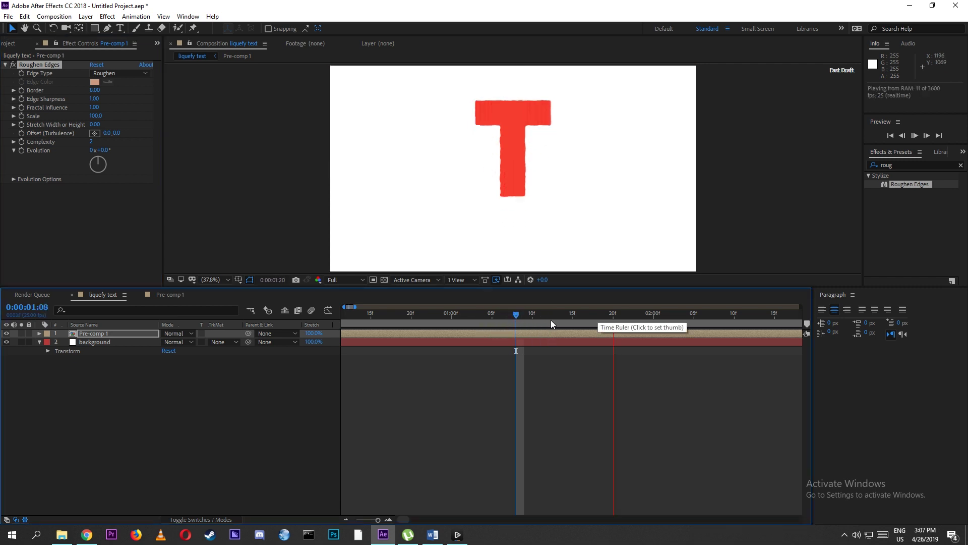
Move the t Outlines layer above all strip layers in Pre-comp 1 and check the liquefy text composition.
scroll(785, 493, "down", 2)
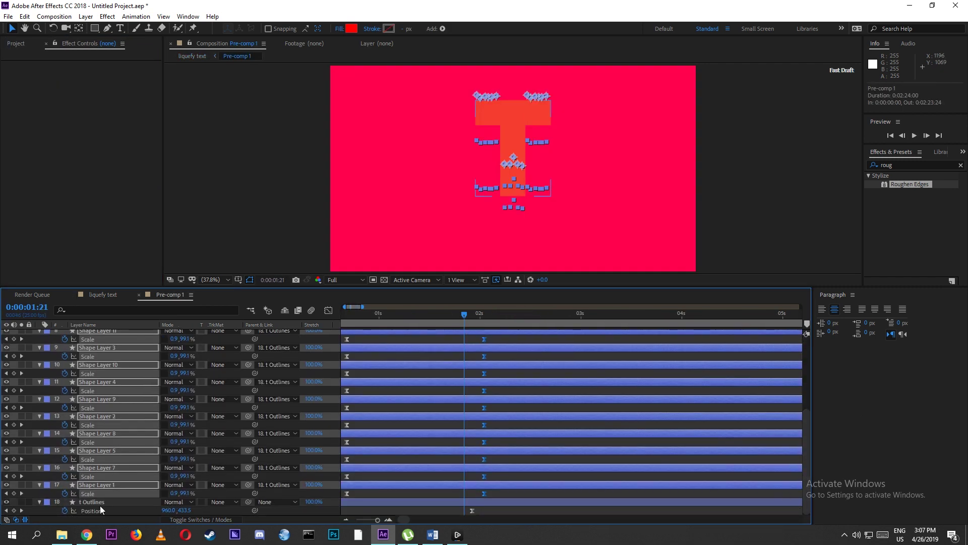
left_click_drag(100, 503, 138, 330)
left_click_drag(495, 352, 462, 528)
left_click(103, 294)
left_click(492, 323)
double_click(492, 331)
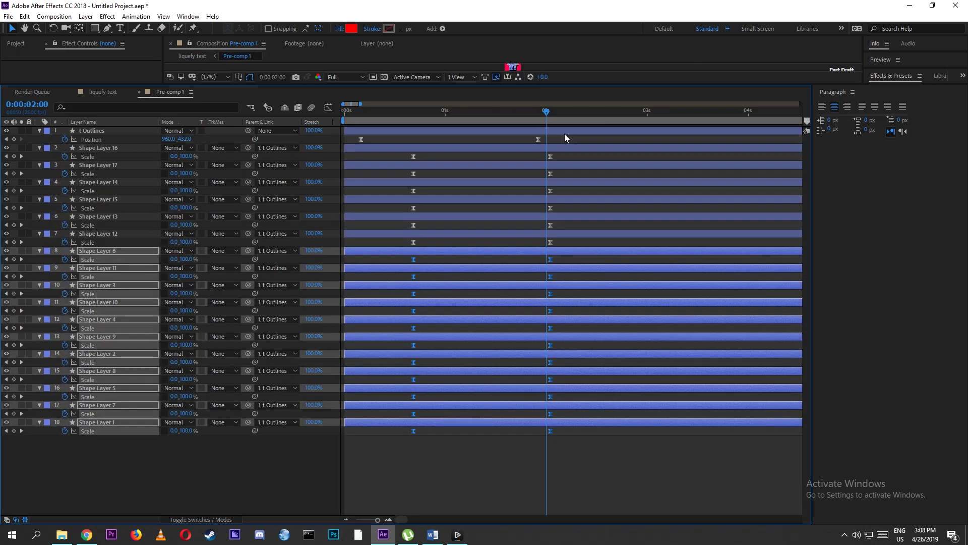
Reshape the speed curves of all strips' scale keyframes in Pre-comp 1 using the Graph Editor.
left_click_drag(564, 145, 406, 436)
left_click(329, 108)
left_click_drag(482, 311, 520, 312)
left_click_drag(519, 429, 510, 429)
key("shift+F3")
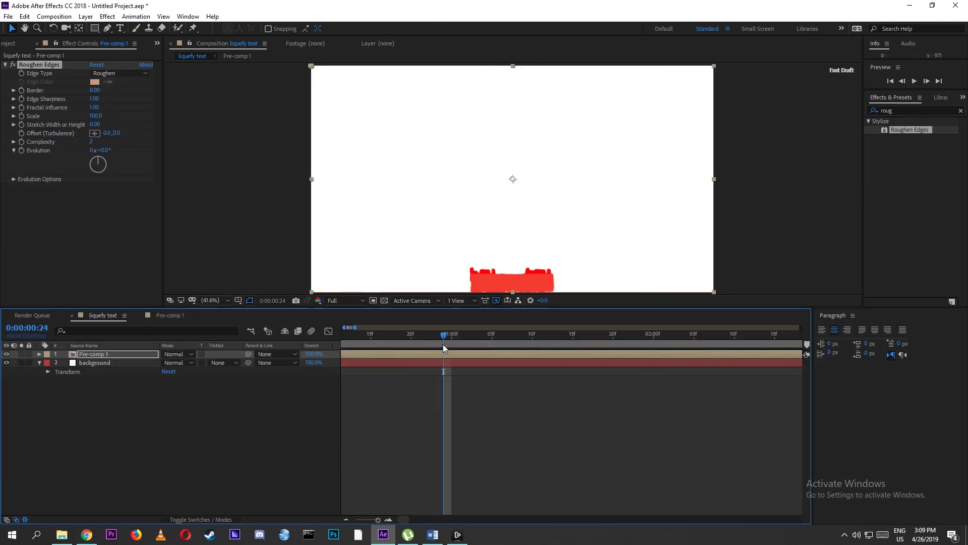
Set the Roughen Edges Border to 7.70 and Scale to 104.0, and keyframe Border through Offset (Turbulence) at 0:00:00:19.
left_click_drag(443, 344, 465, 339)
left_click_drag(465, 340, 479, 341)
left_click_drag(95, 91, 95, 118)
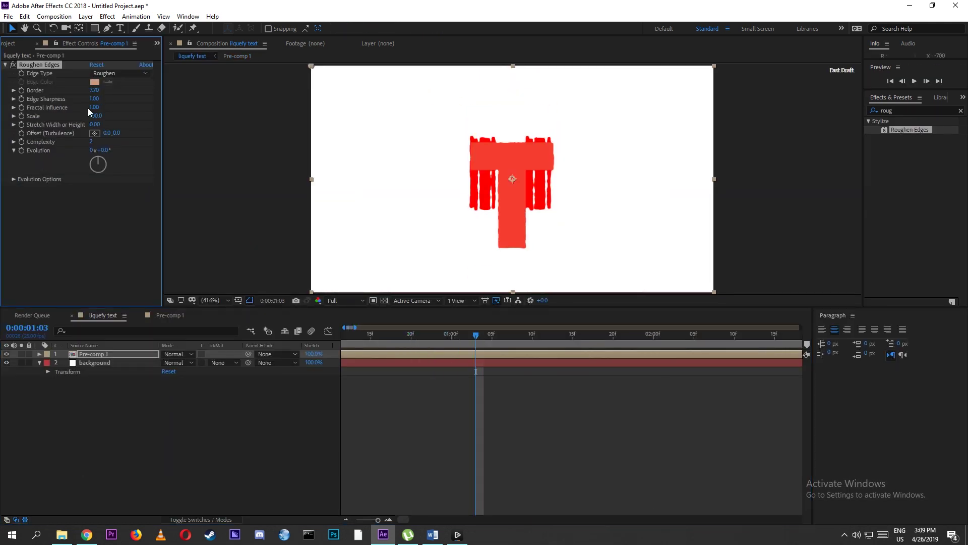
left_click_drag(421, 337, 405, 338)
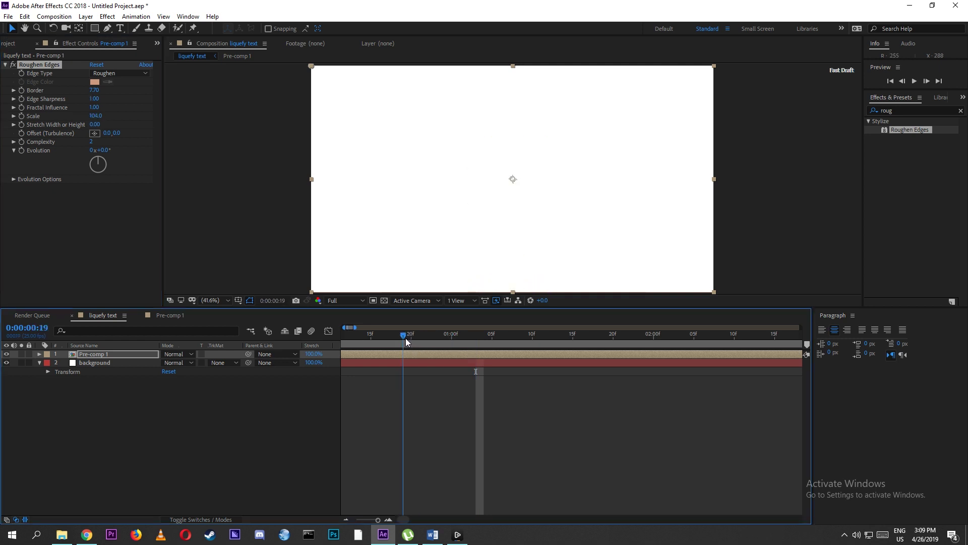
left_click(21, 90)
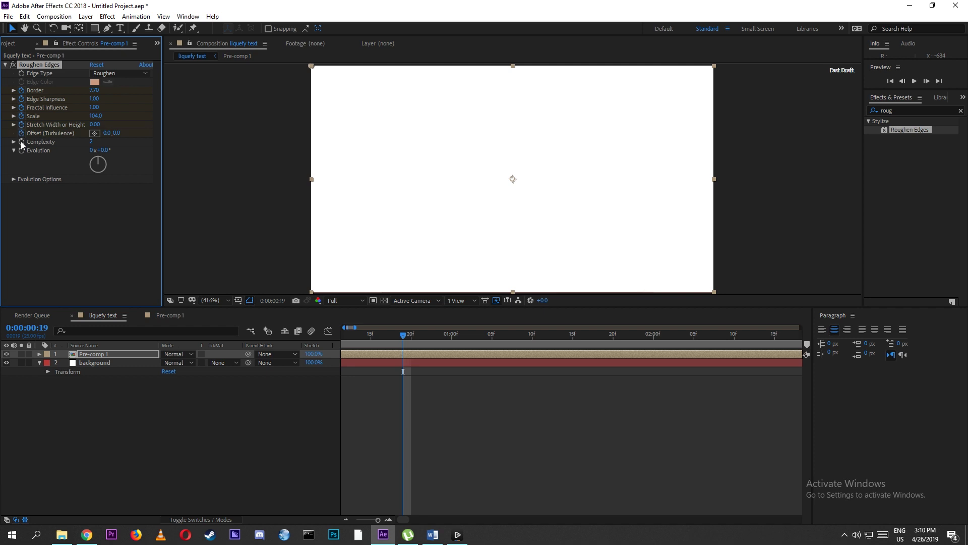
left_click_drag(411, 338, 495, 341)
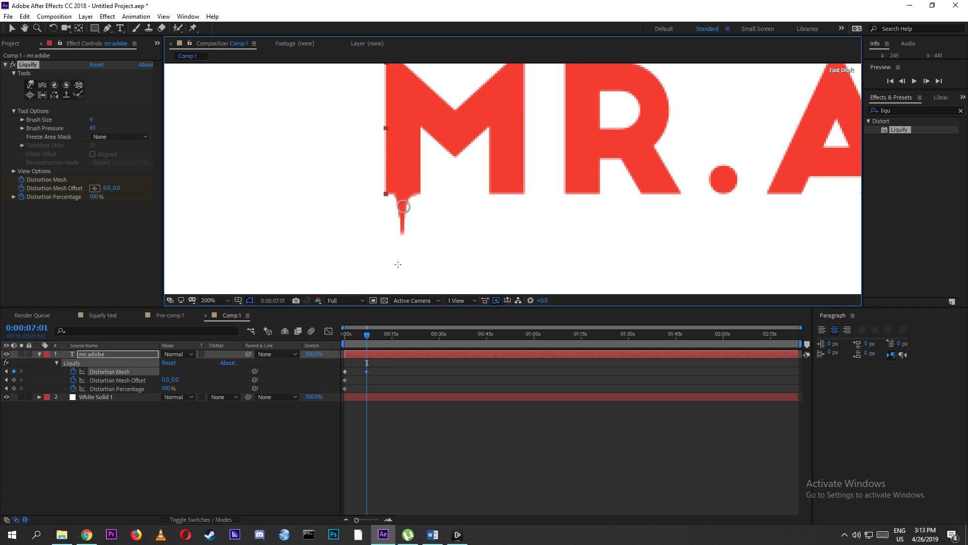
Move the second Distortion Mesh keyframe of the mr.adobe layer closer to the start of Comp 1.
left_click_drag(367, 335, 347, 335)
left_click_drag(367, 371, 353, 371)
mouse_move(346, 335)
left_mouse_down()
mouse_move(353, 335)
mouse_move(345, 335)
left_mouse_up()
Using Liquify with brush size 18 and pressure 100, pull animated drips down from the M's second leg and the R's first leg.
left_click(498, 186)
left_click_drag(91, 120, 98, 119)
left_click_drag(93, 128, 111, 128)
left_click_drag(345, 334, 354, 334)
left_click_drag(506, 186, 506, 234)
key("space")
mouse_move(354, 335)
left_mouse_down()
mouse_move(342, 335)
mouse_move(353, 335)
left_mouse_up()
left_click_drag(580, 188, 580, 234)
left_click_drag(353, 335, 347, 335)
Pull the drips under the M and R further down with the Liquify Warp tool and play back the result.
left_click(216, 301)
left_click(212, 312)
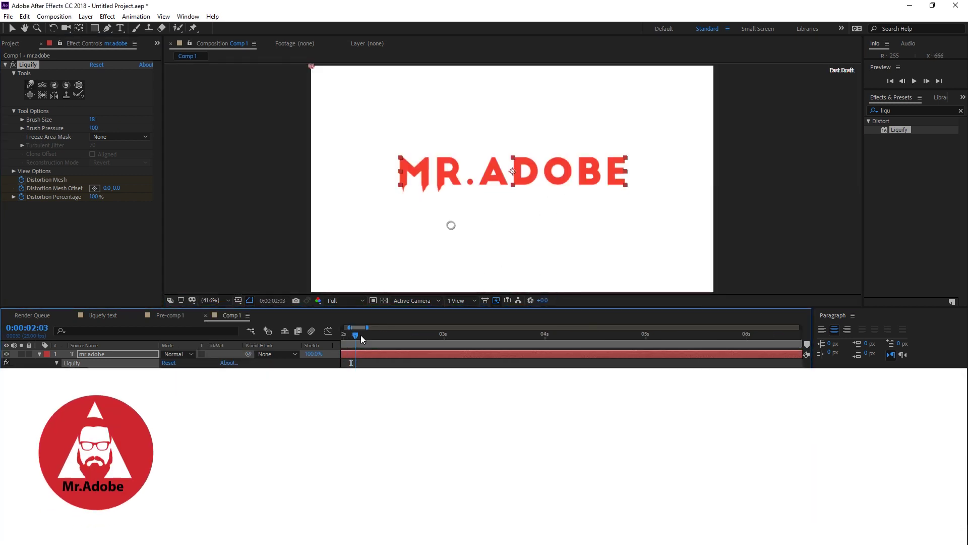
left_click(31, 84)
left_click_drag(344, 334, 407, 337)
left_click_drag(403, 183, 403, 194)
left_click_drag(424, 184, 424, 193)
mouse_move(409, 335)
left_mouse_down()
mouse_move(345, 335)
mouse_move(410, 335)
left_mouse_up()
left_click_drag(440, 183, 440, 193)
left_click_drag(409, 336, 386, 338)
key("space")
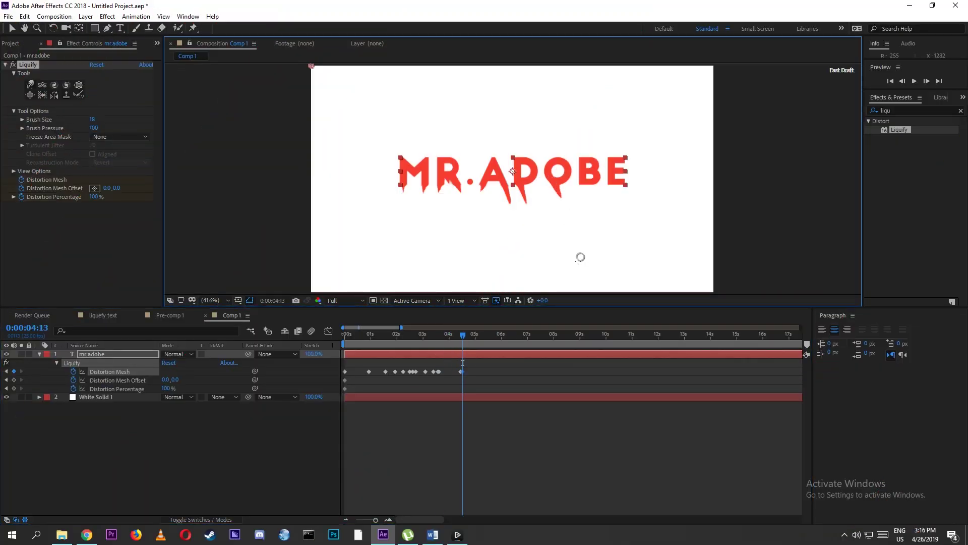
Pull a Liquify drip down from the lower edge of the letter B and play back the animation.
left_click_drag(440, 335, 467, 335)
left_click(445, 335)
mouse_move(588, 183)
left_mouse_down()
mouse_move(588, 198)
mouse_move(618, 188)
left_mouse_up()
left_click(472, 335)
left_click(459, 335)
key("space")
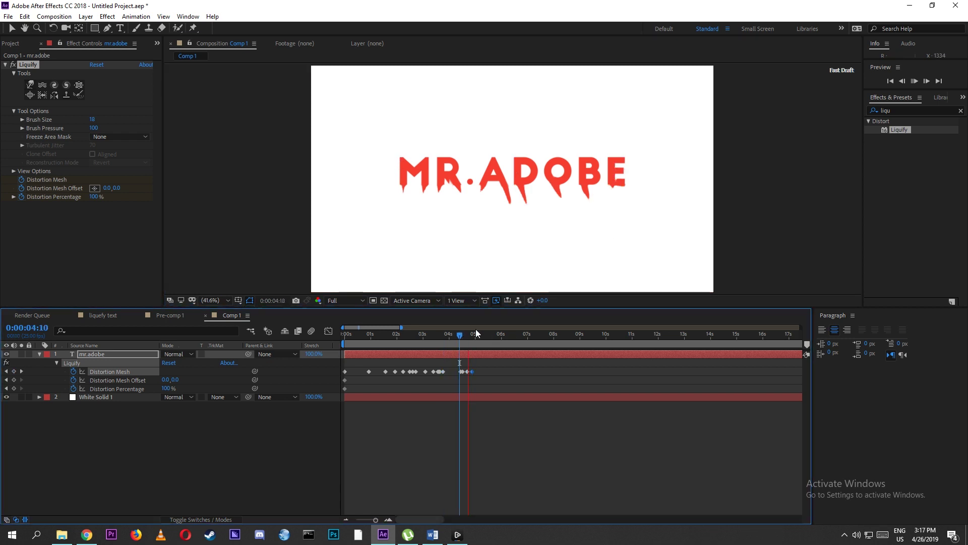